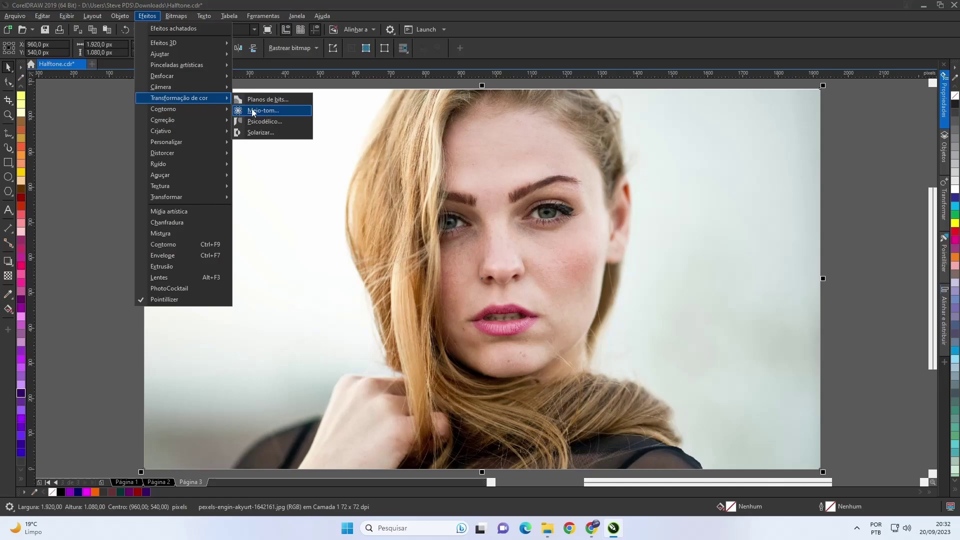
# Step: Try the Meio-tom effect on the colour portrait with angles 15, 45 and 75 and a maximum dot radius of 4, and undo it
pyautogui.click(265, 109)
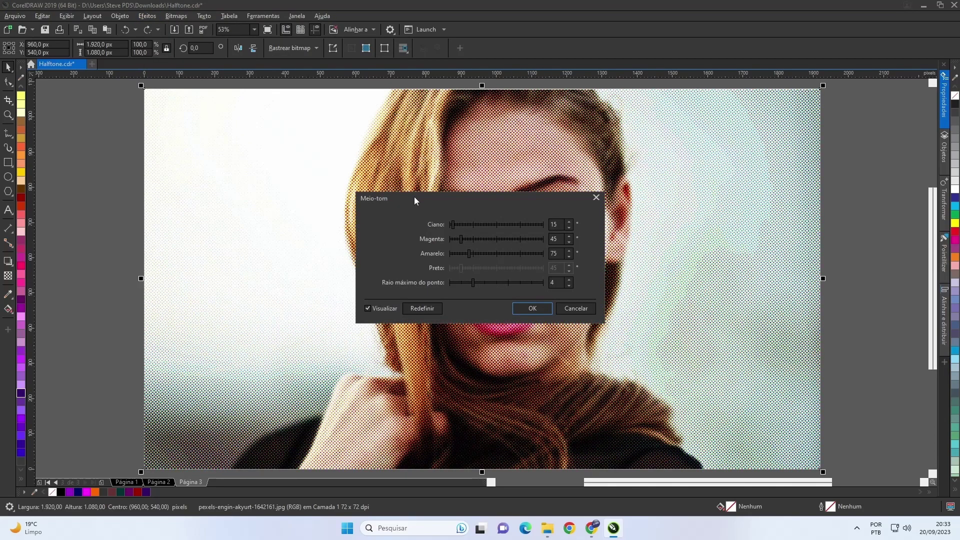
pyautogui.moveTo(412, 197); pyautogui.dragTo(670, 115)
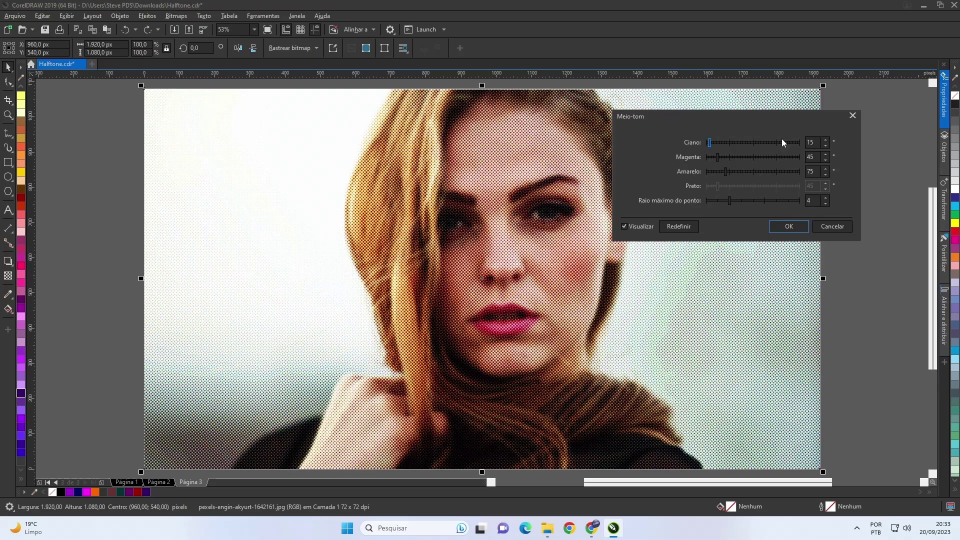
pyautogui.moveTo(730, 201); pyautogui.dragTo(750, 203)
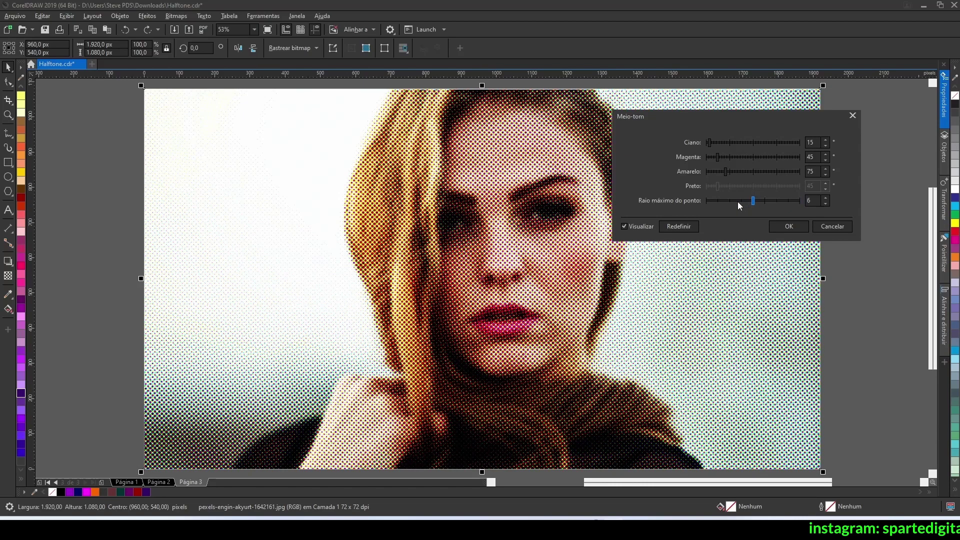
pyautogui.moveTo(731, 202); pyautogui.dragTo(719, 202)
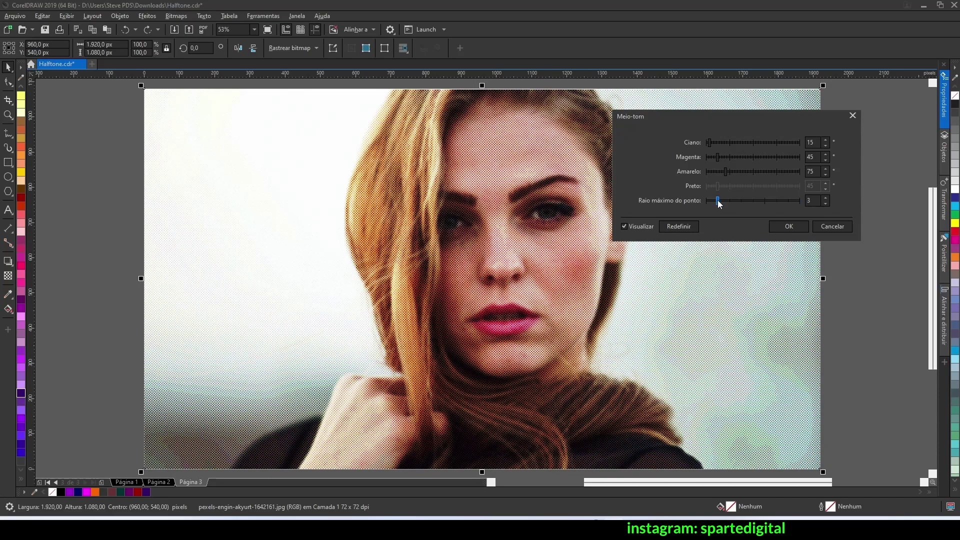
pyautogui.click(724, 199)
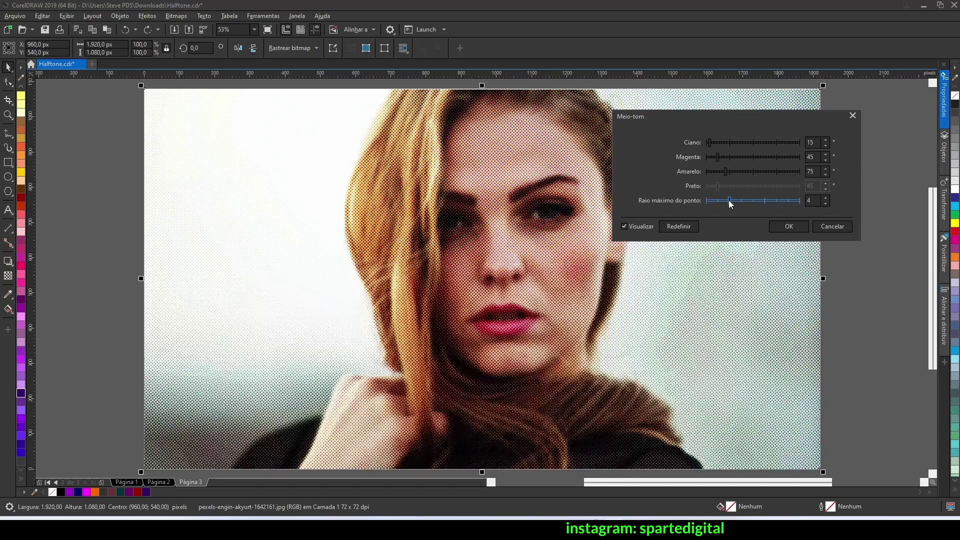
pyautogui.click(789, 226)
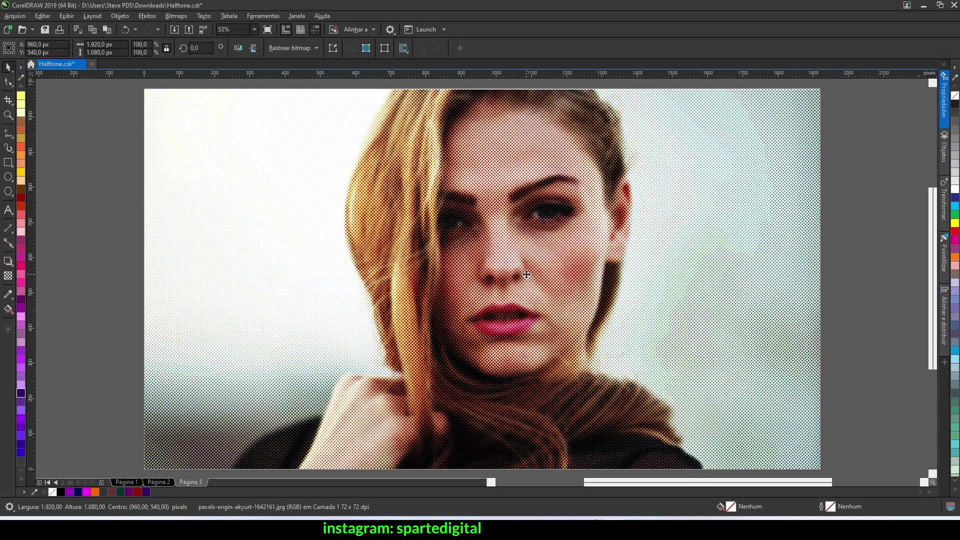
pyautogui.hotkey('ctrl', 'z')
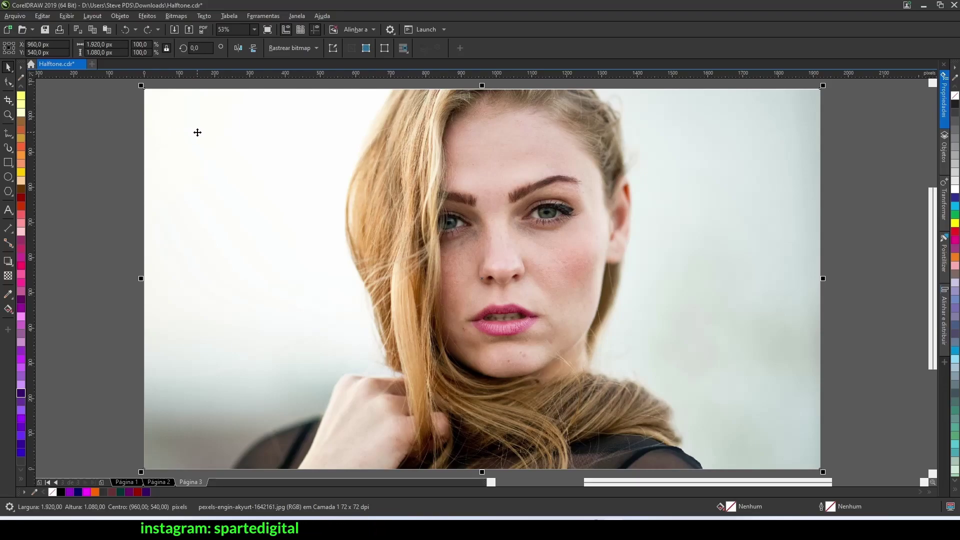
# Step: Apply the Meio-tom effect to the colour portrait with cyan, magenta and yellow angles at 0 and a maximum dot radius of 4
pyautogui.click(154, 17)
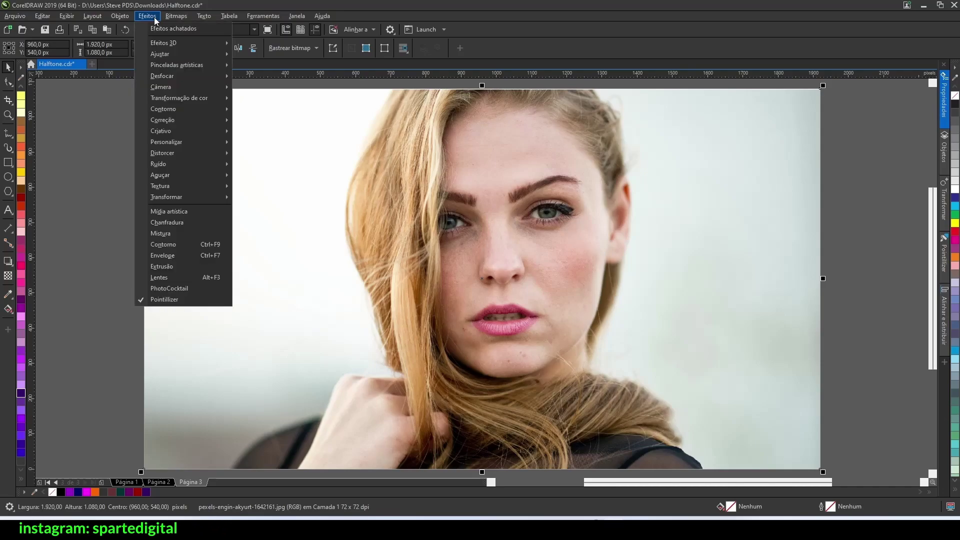
pyautogui.moveTo(167, 99)
pyautogui.click(259, 111)
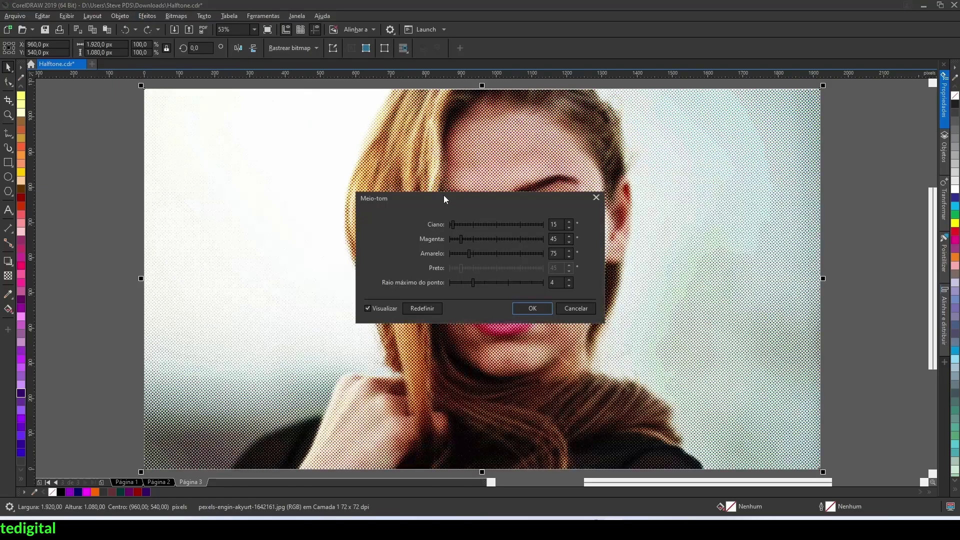
pyautogui.moveTo(460, 199); pyautogui.dragTo(699, 182)
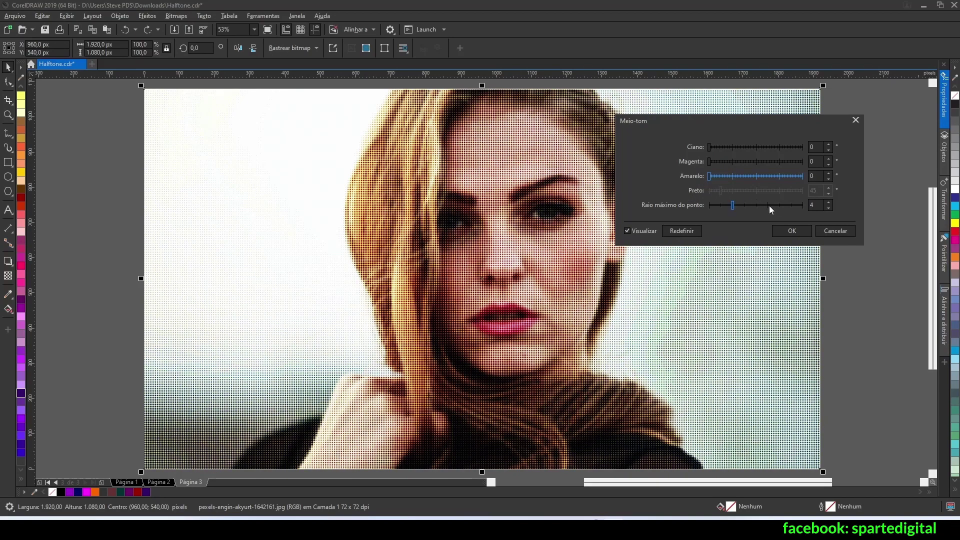
pyautogui.click(815, 206)
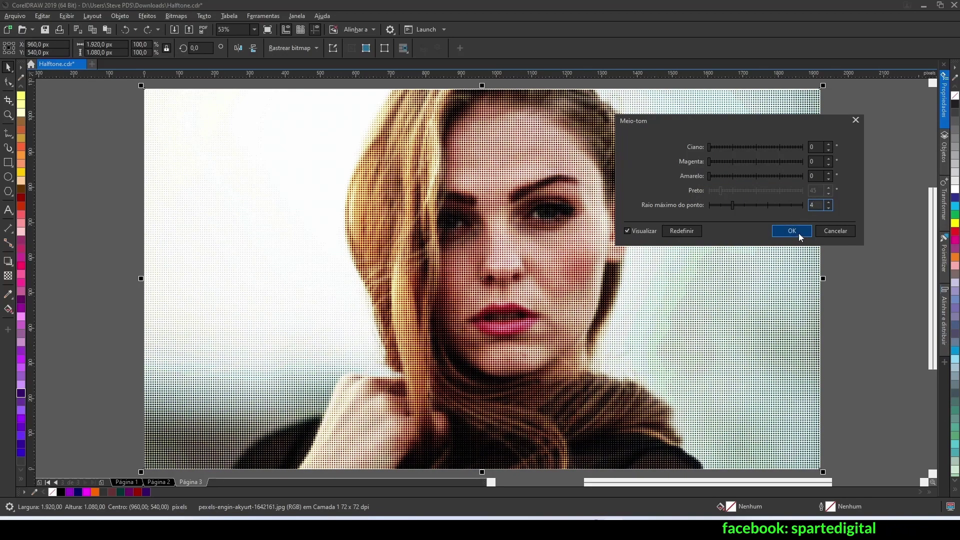
pyautogui.click(800, 231)
# Step: Inspect the aligned halftone dots on the face up close and undo the Meio-tom effect
pyautogui.scroll(2, 482, 278)
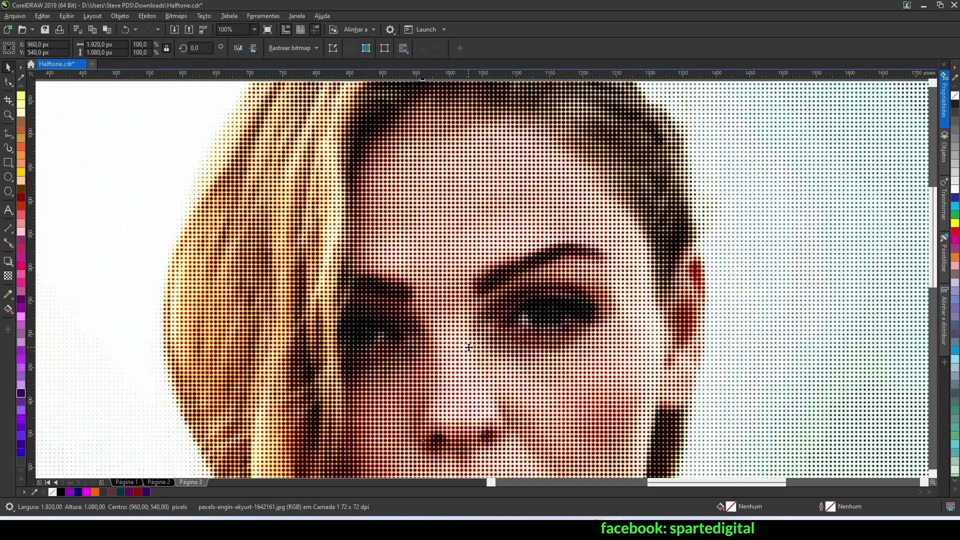
pyautogui.scroll(-2, 482, 279)
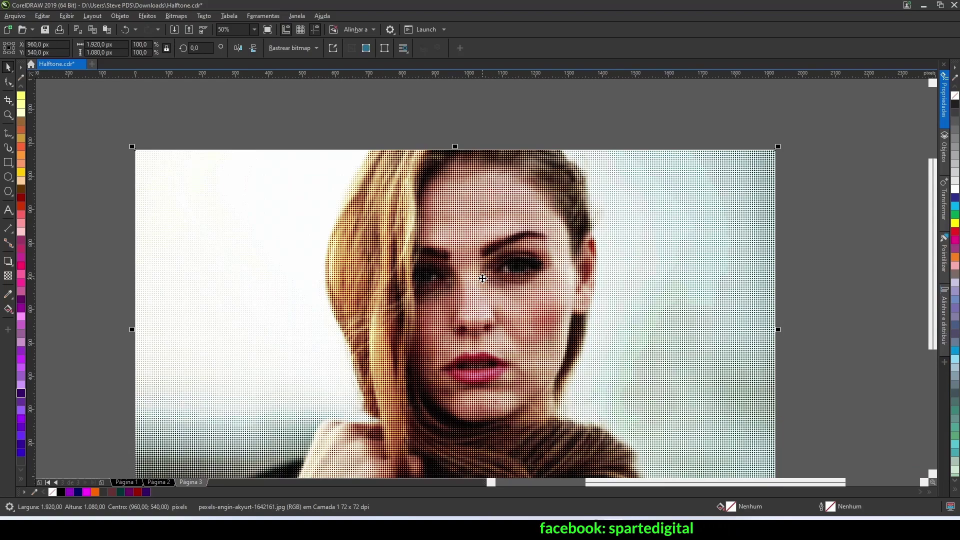
pyautogui.scroll(1, 482, 279)
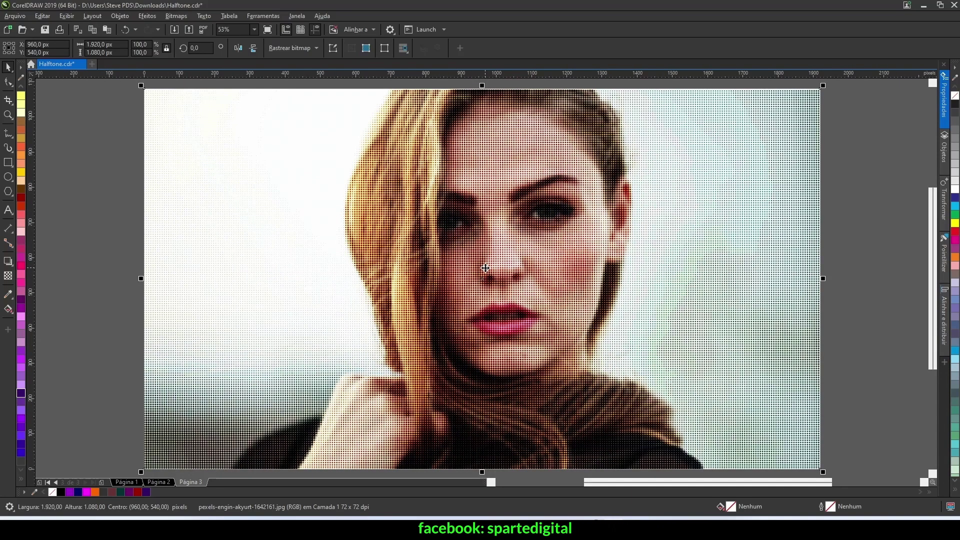
pyautogui.hotkey('ctrl', 'z')
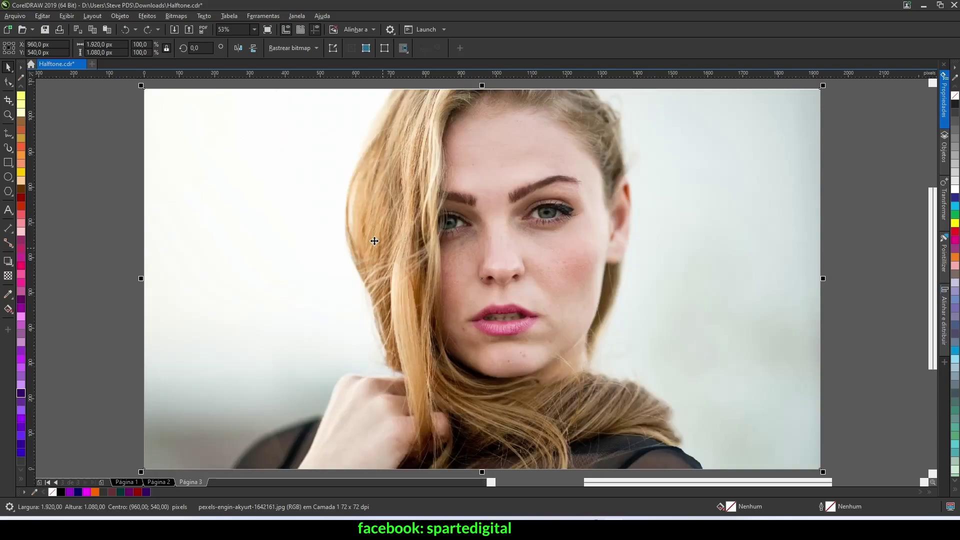
# Step: Select the colour portrait and desaturate it to black and white
pyautogui.click(143, 136)
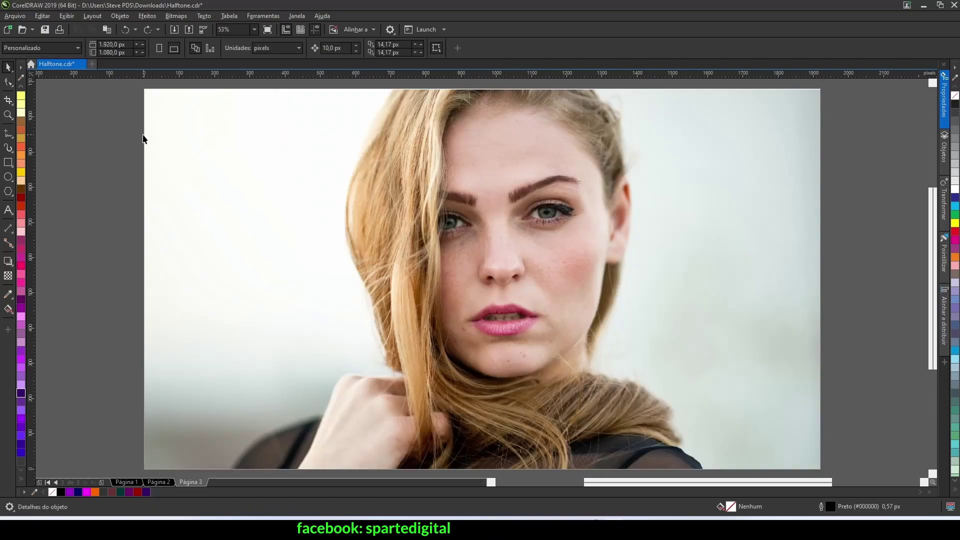
pyautogui.click(184, 133)
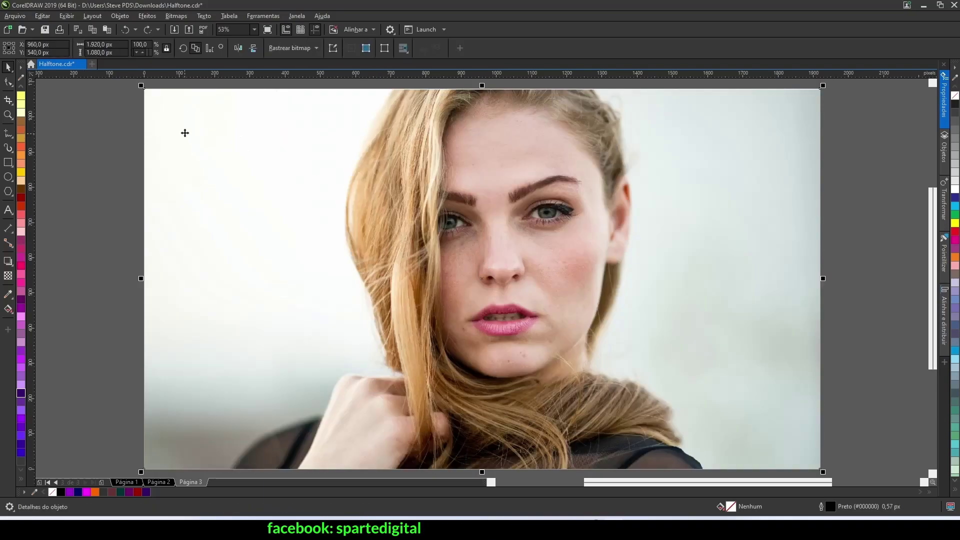
pyautogui.click(153, 16)
pyautogui.moveTo(192, 54)
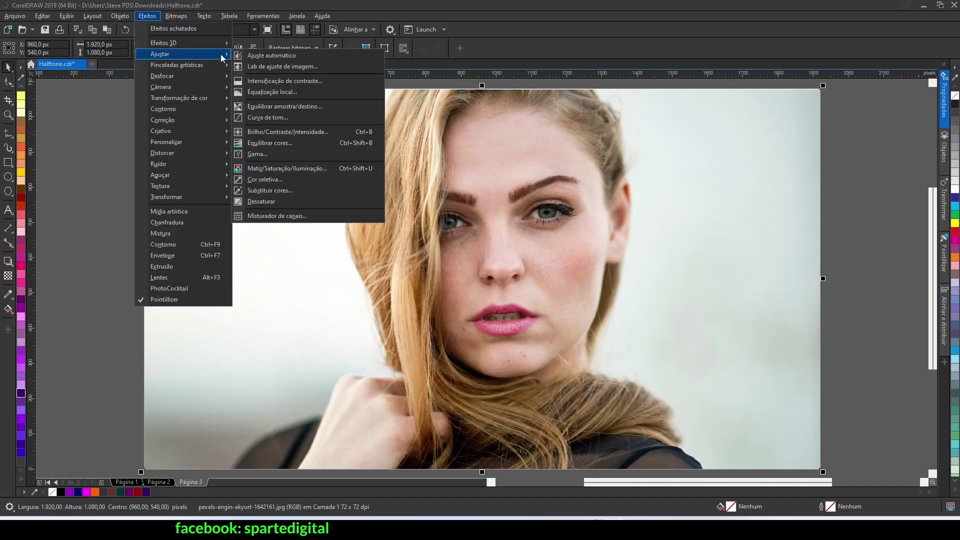
pyautogui.click(282, 205)
# Step: Apply the Meio-tom effect to the desaturated portrait with cyan 15°, magenta 45°, yellow 75° and a maximum dot radius of 4
pyautogui.click(150, 18)
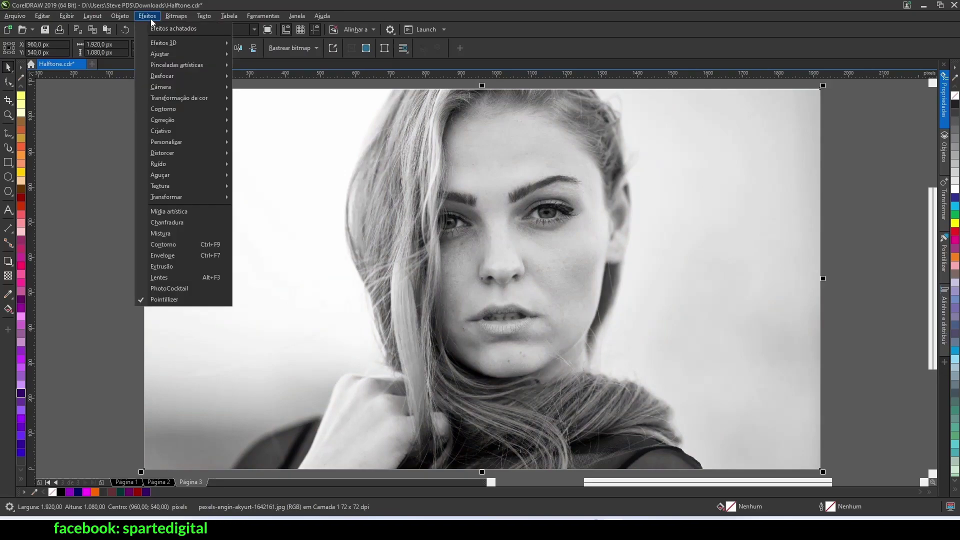
pyautogui.moveTo(167, 97)
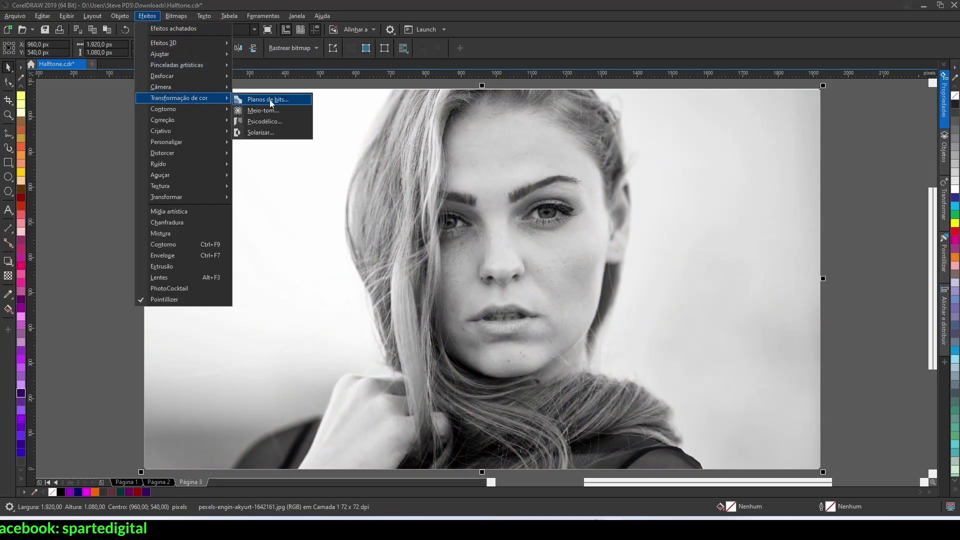
pyautogui.click(273, 110)
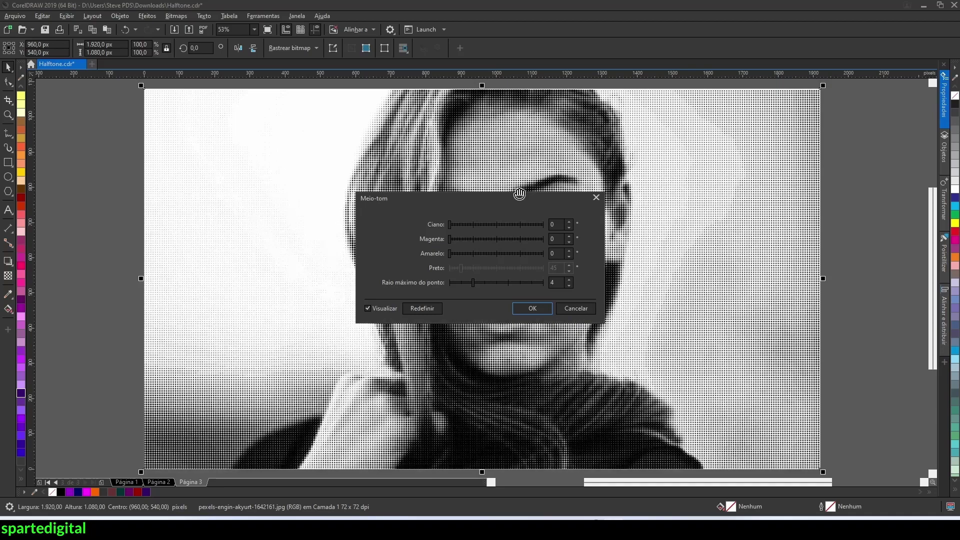
pyautogui.moveTo(462, 199); pyautogui.dragTo(741, 110)
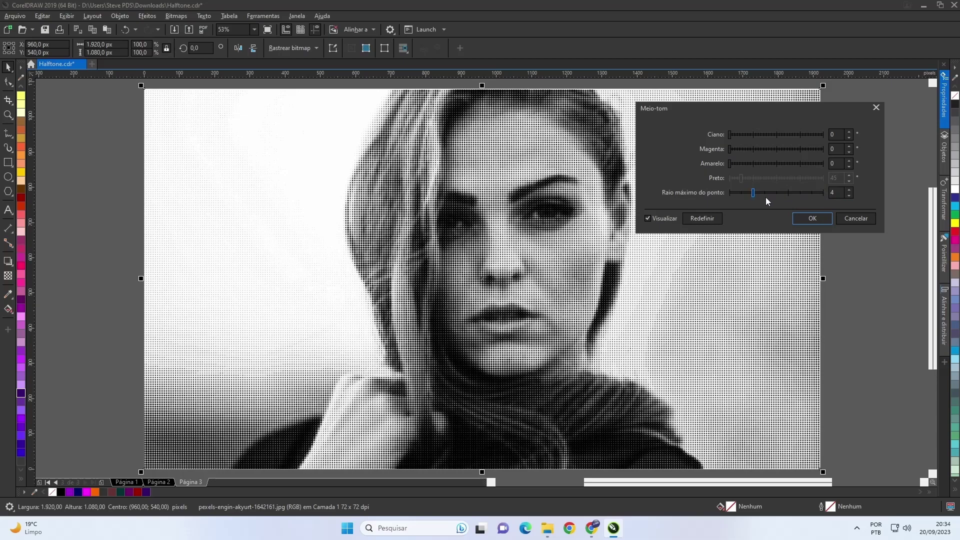
pyautogui.moveTo(766, 194); pyautogui.dragTo(754, 194)
pyautogui.doubleClick(832, 134)
pyautogui.write('15')
pyautogui.press('Tab')
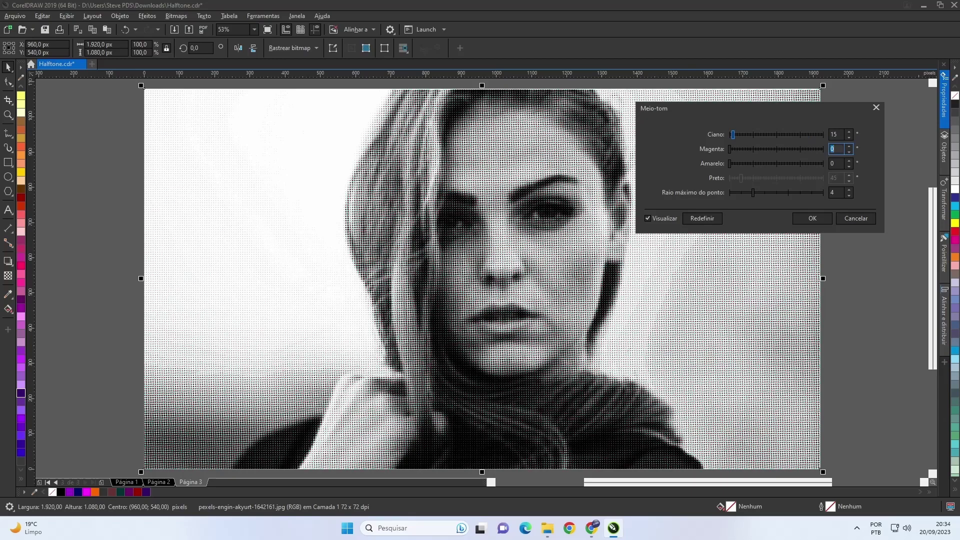
pyautogui.write('45')
pyautogui.press('Tab')
pyautogui.press('Tab')
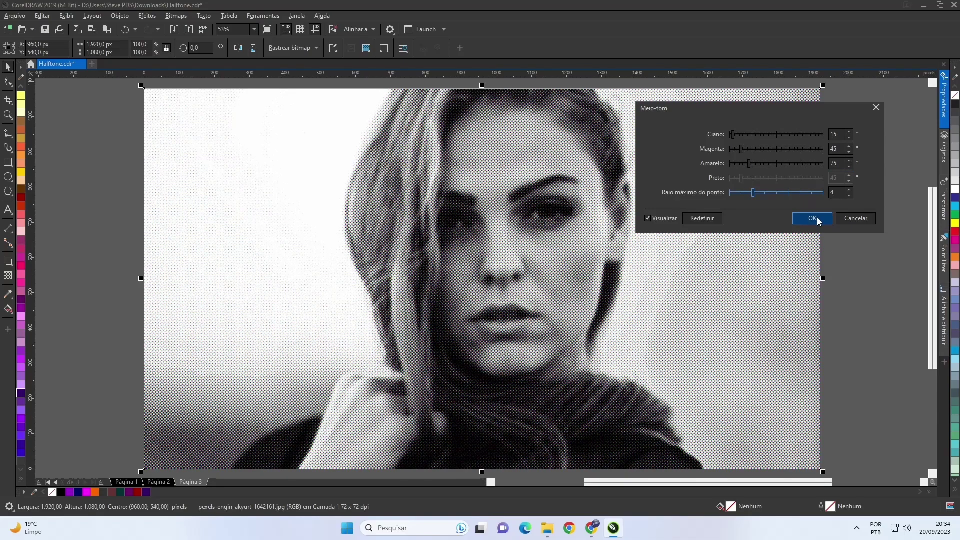
pyautogui.click(814, 218)
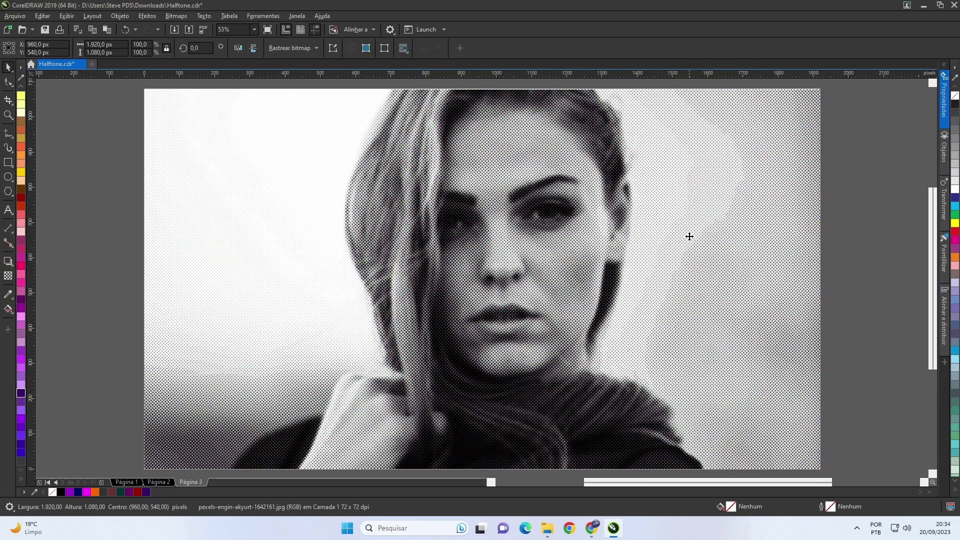
# Step: Inspect the coloured halftone dots on the black-and-white portrait and undo the Meio-tom effect
pyautogui.scroll(2, 570, 253)
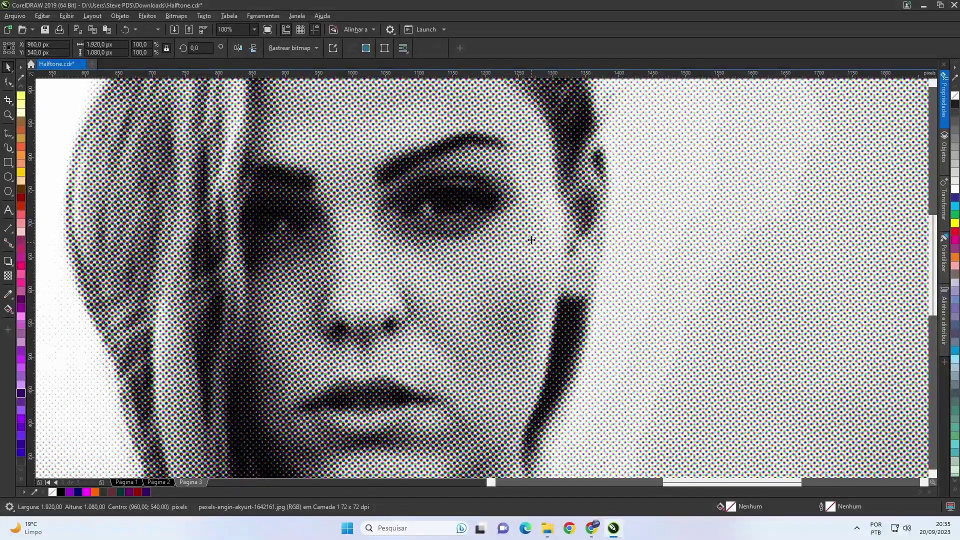
pyautogui.scroll(-2, 483, 278)
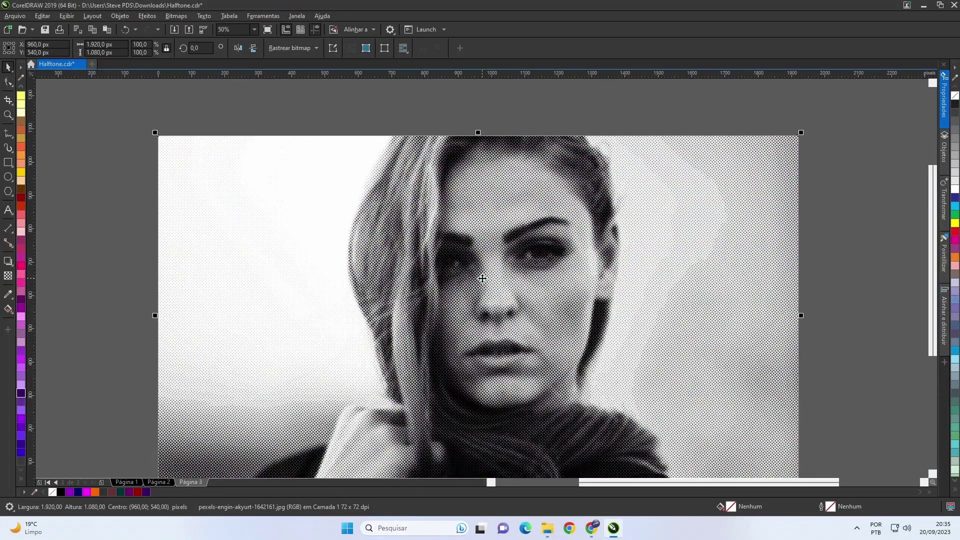
pyautogui.scroll(1, 482, 278)
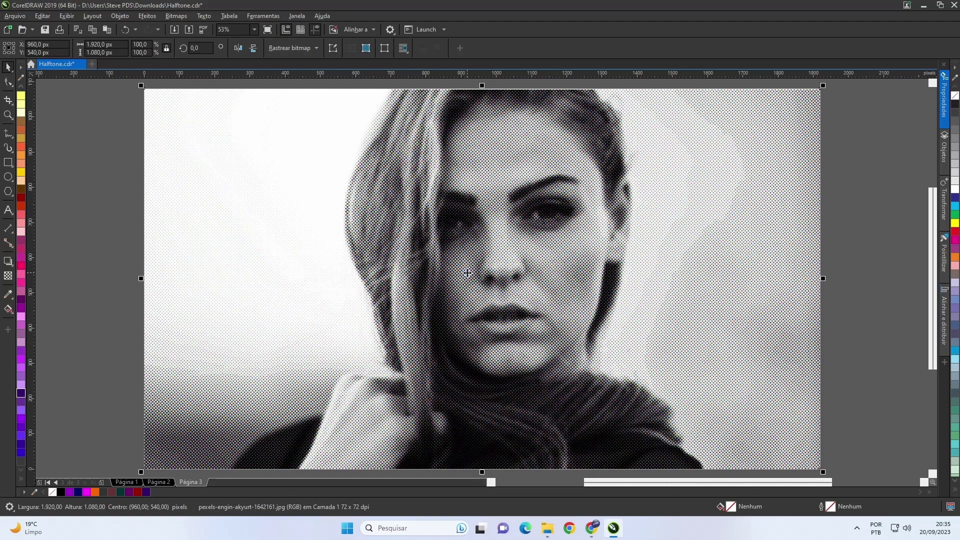
pyautogui.hotkey('ctrl', 'z')
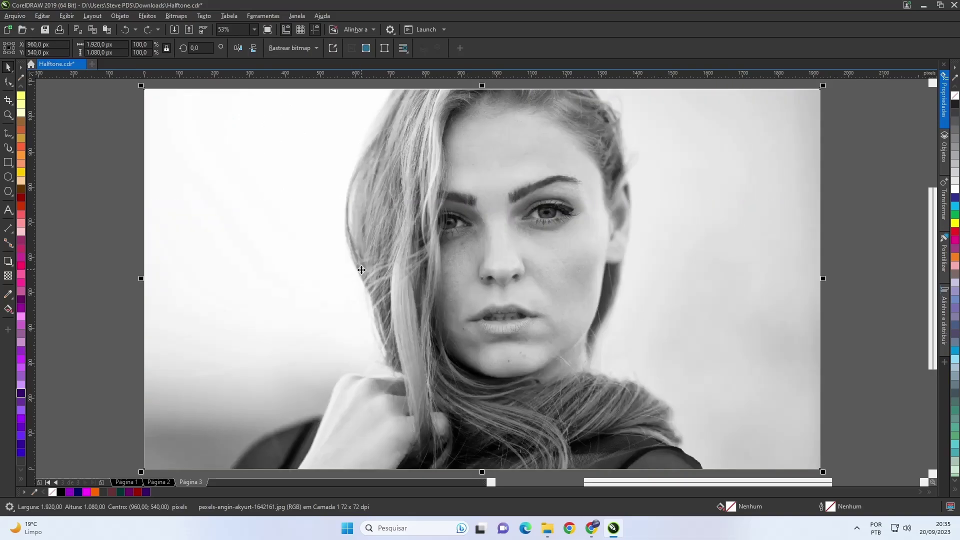
# Step: Desaturate the portrait photo pexels-engin-akyurt-1642161.jpg on Página 2 and clear the selection
pyautogui.click(857, 528)
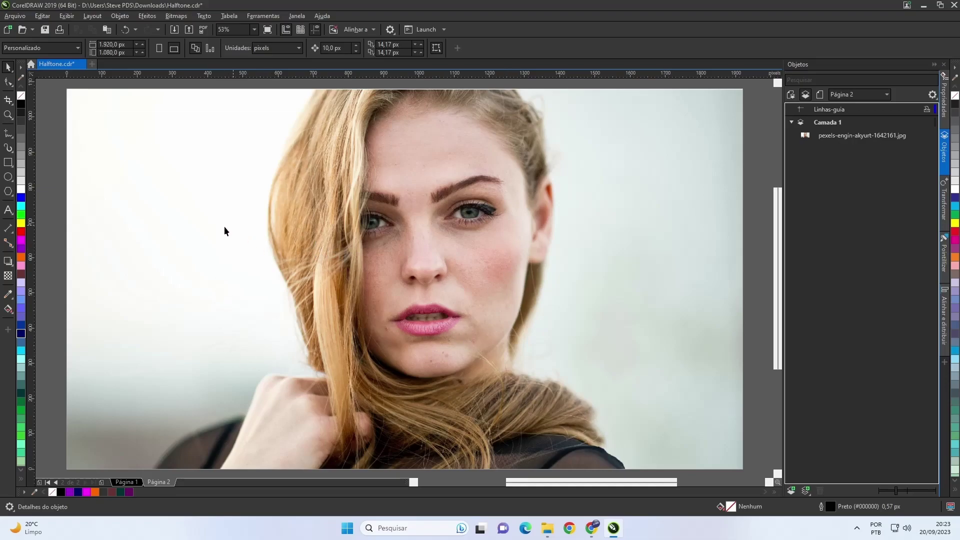
pyautogui.click(99, 215)
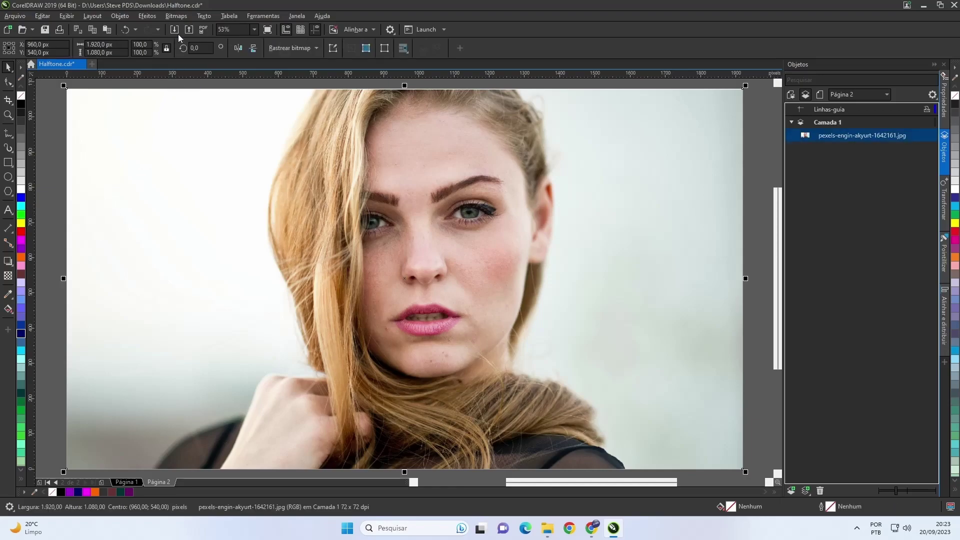
pyautogui.click(146, 16)
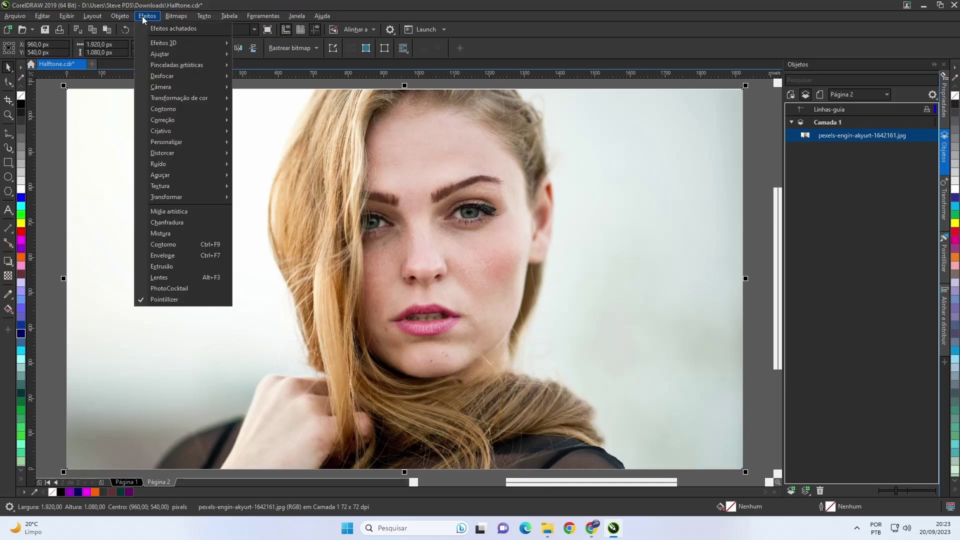
pyautogui.moveTo(163, 54)
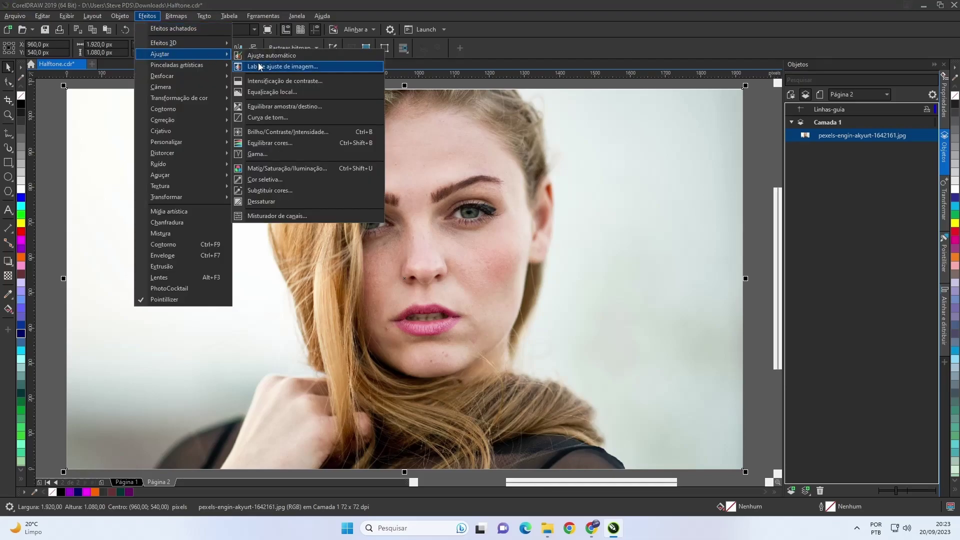
pyautogui.click(265, 202)
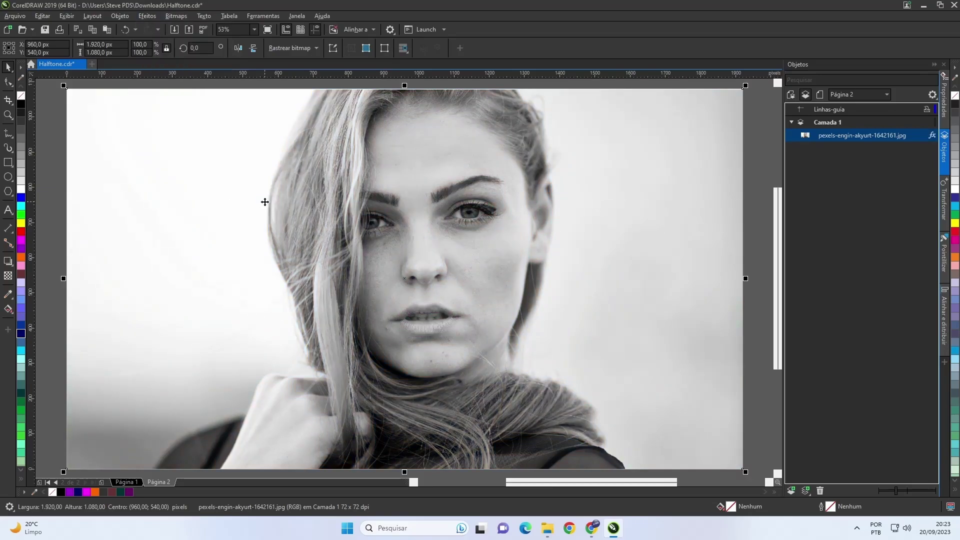
pyautogui.click(55, 158)
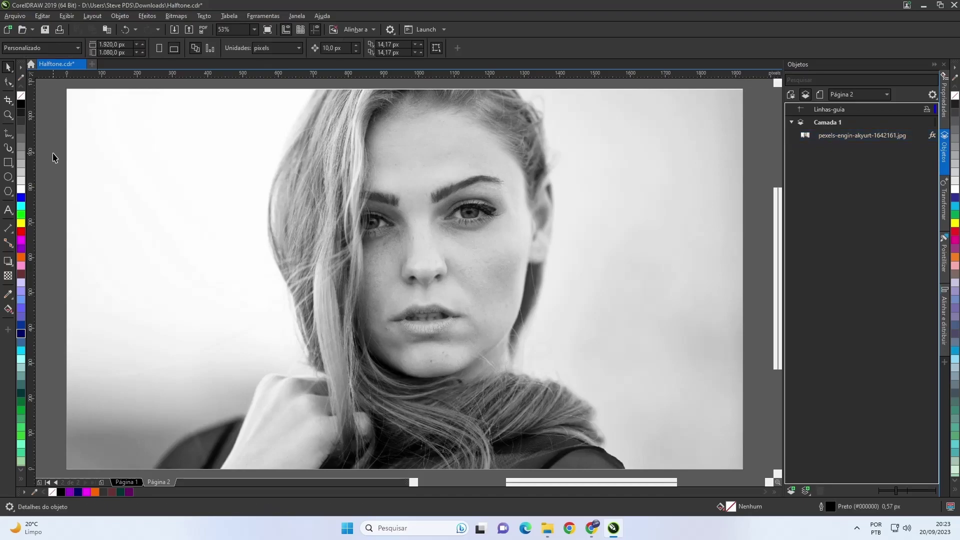
# Step: Create a page-sized rectangle over the black-and-white portrait, fill it with black and remove its outline
pyautogui.click(90, 150)
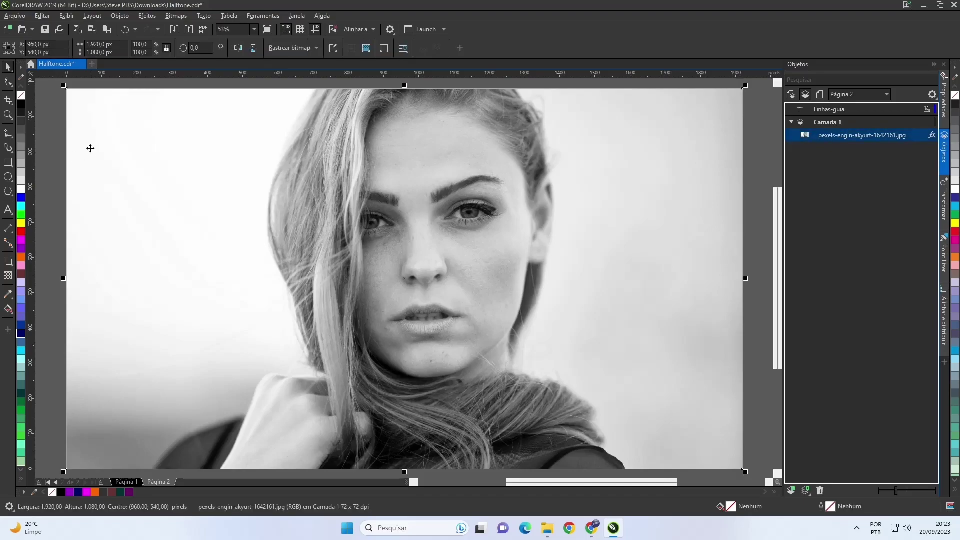
pyautogui.click(8, 162)
pyautogui.doubleClick(8, 162)
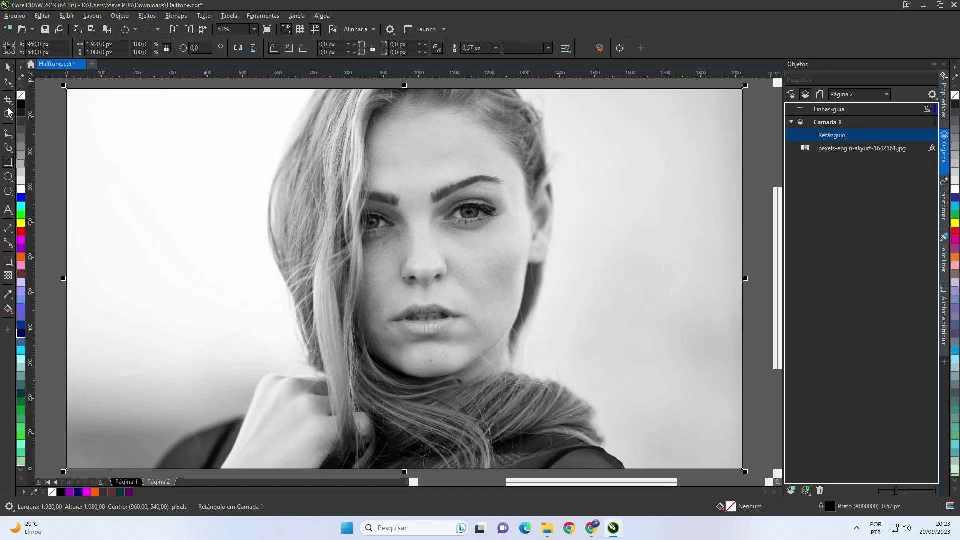
pyautogui.click(8, 71)
pyautogui.click(22, 104)
pyautogui.rightClick(22, 99)
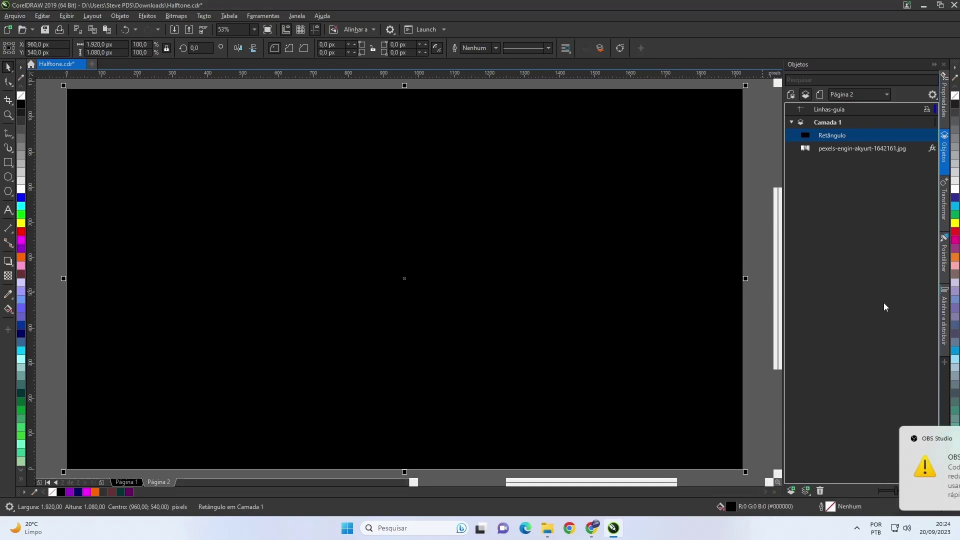
# Step: Apply the Pointillizer to the black rectangle with a 45° screen angle and the Uniforme (mate branco) tracing method
pyautogui.click(945, 251)
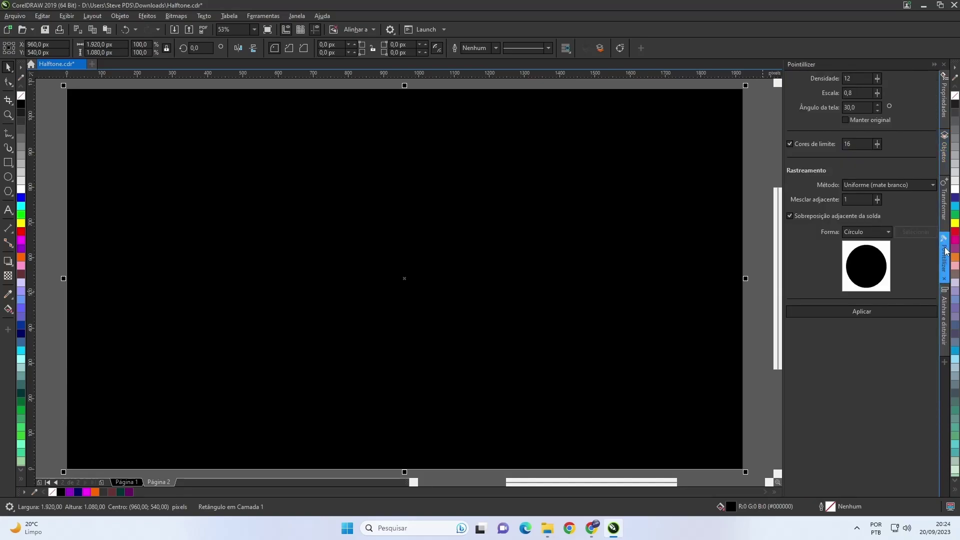
pyautogui.click(846, 79)
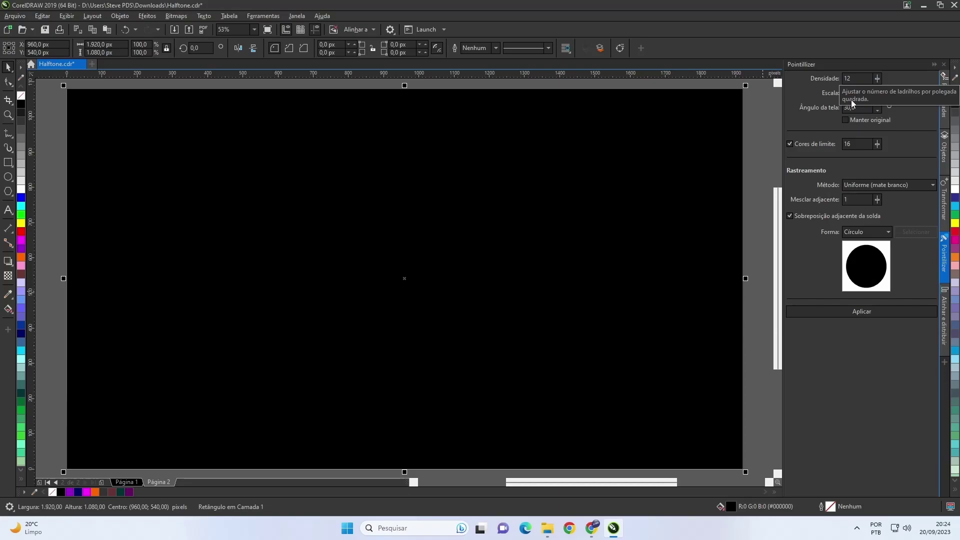
pyautogui.click(852, 99)
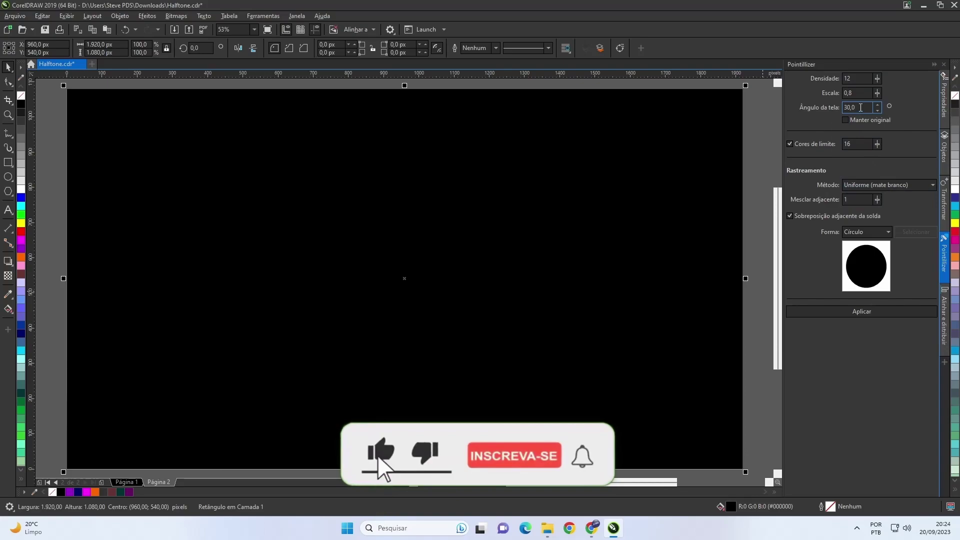
pyautogui.click(856, 107)
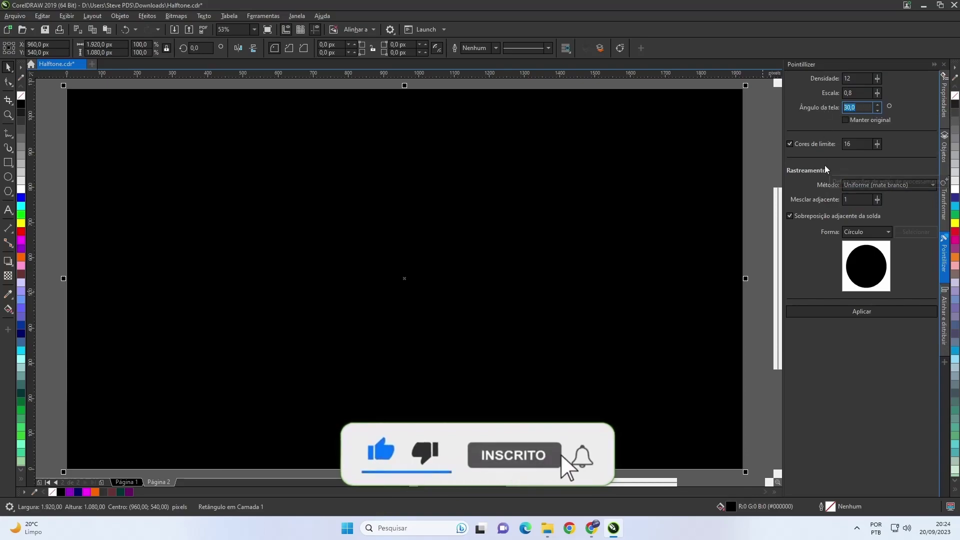
pyautogui.write('45')
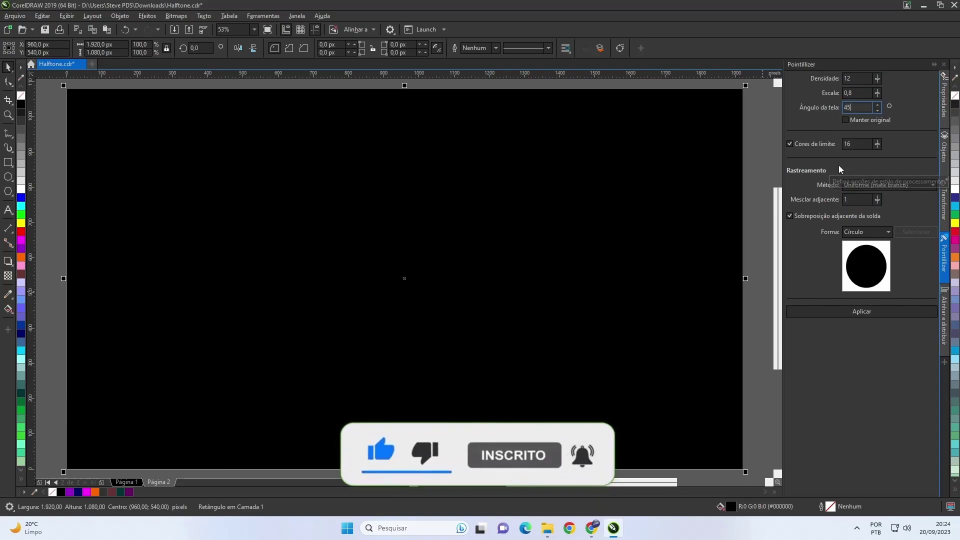
pyautogui.click(860, 185)
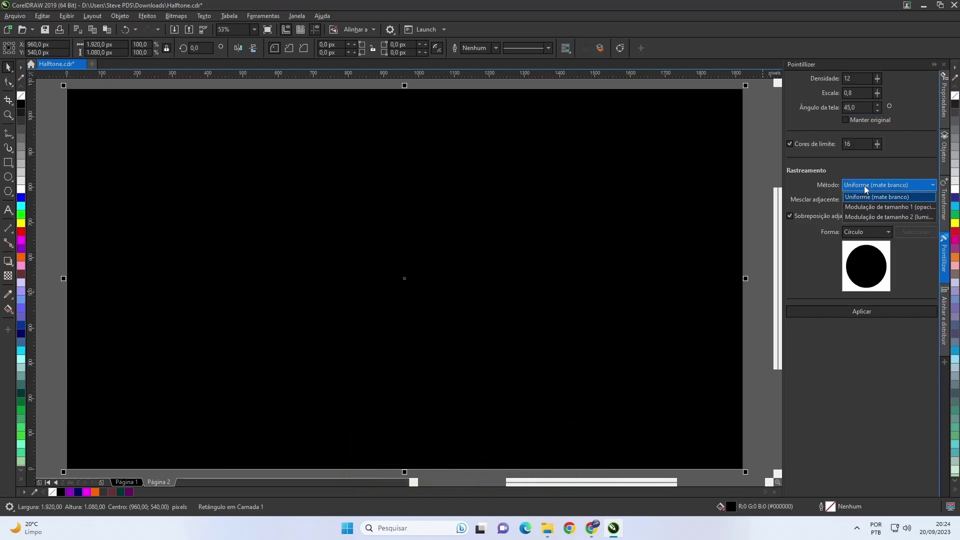
pyautogui.click(876, 176)
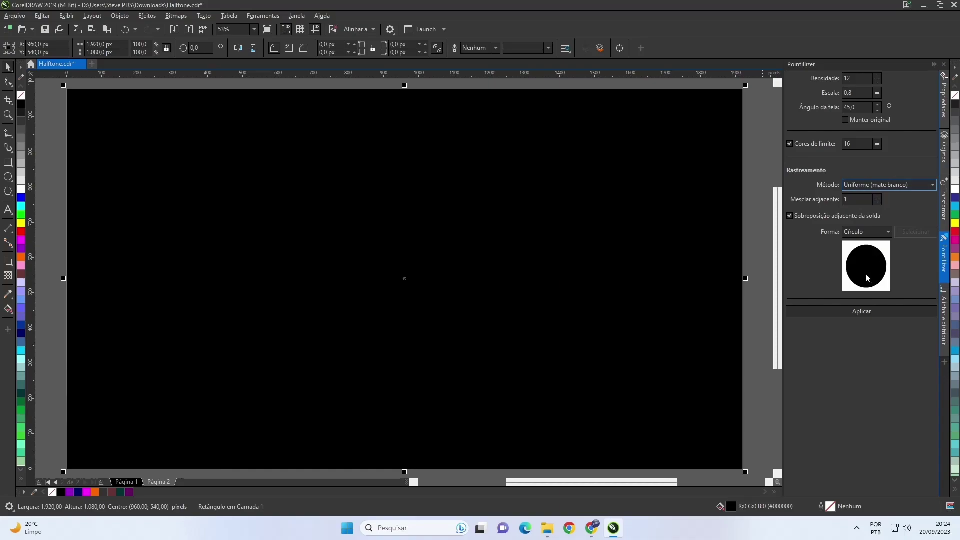
pyautogui.click(856, 311)
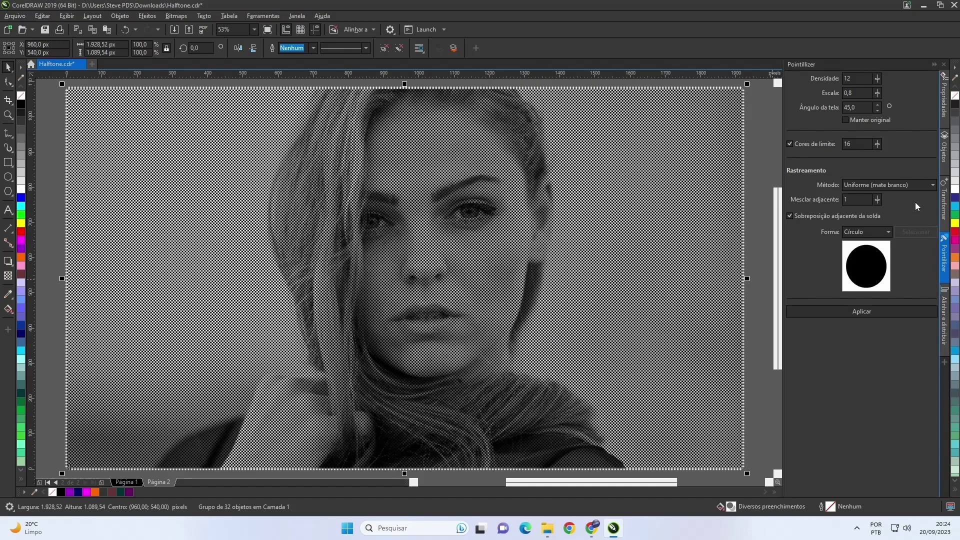
# Step: Select the portrait photo beneath the dots, open Intensificação de contraste for it and reset the contrast settings
pyautogui.click(945, 156)
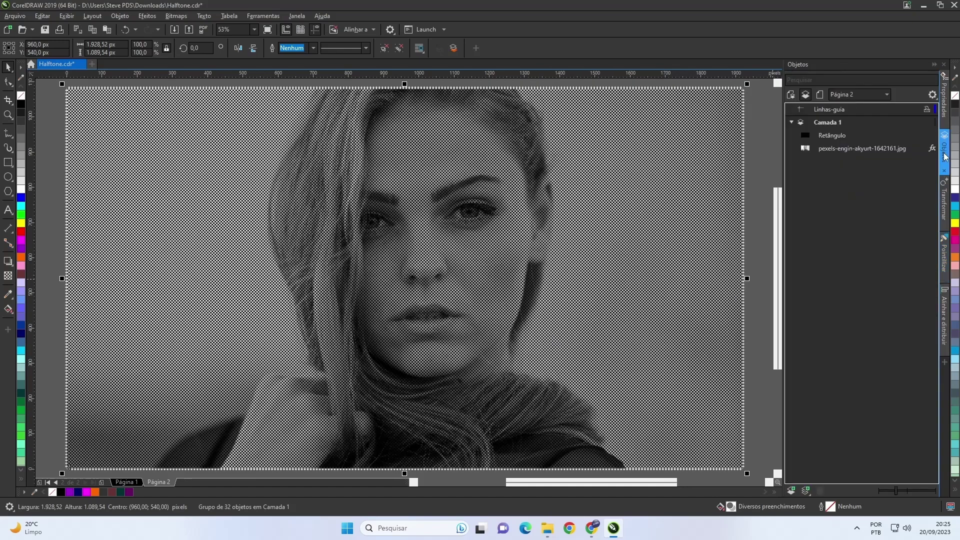
pyautogui.click(843, 148)
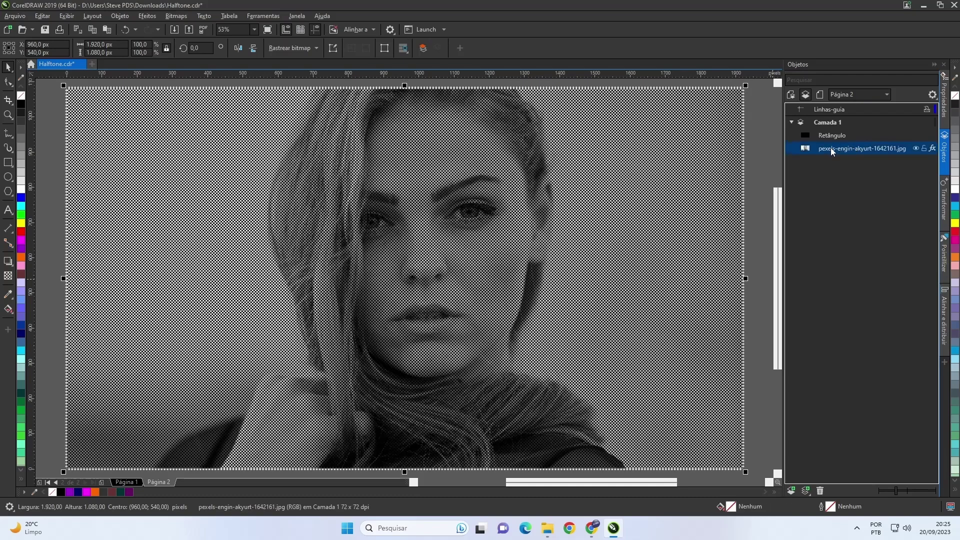
pyautogui.click(147, 16)
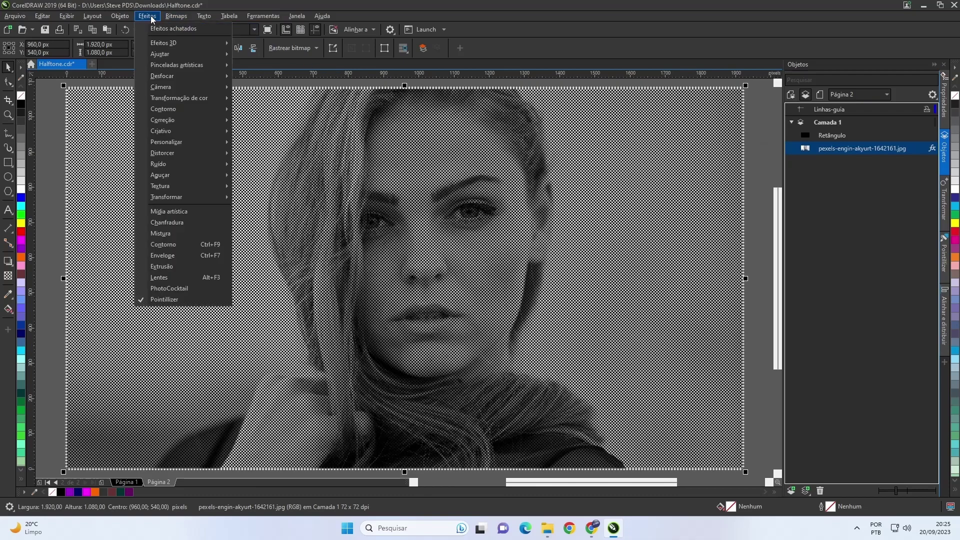
pyautogui.moveTo(153, 58)
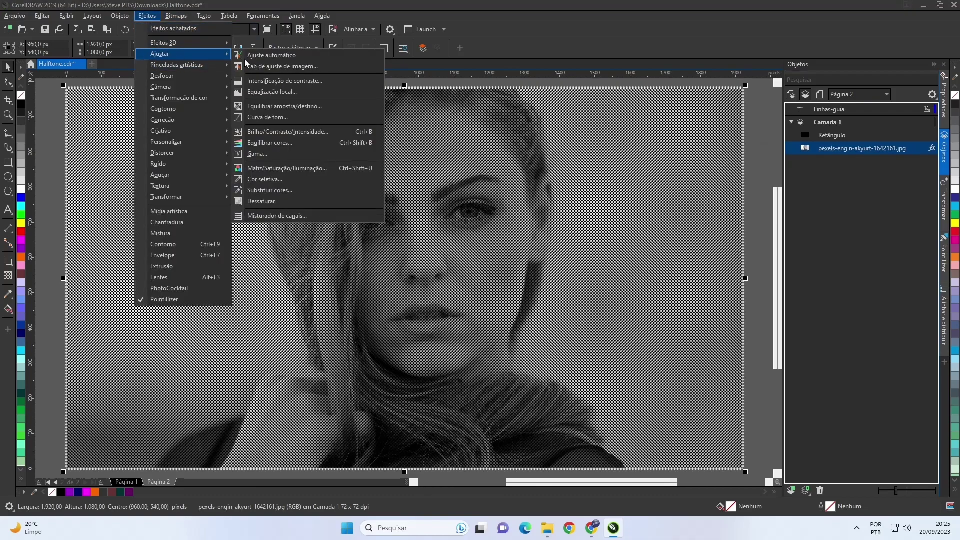
pyautogui.click(285, 81)
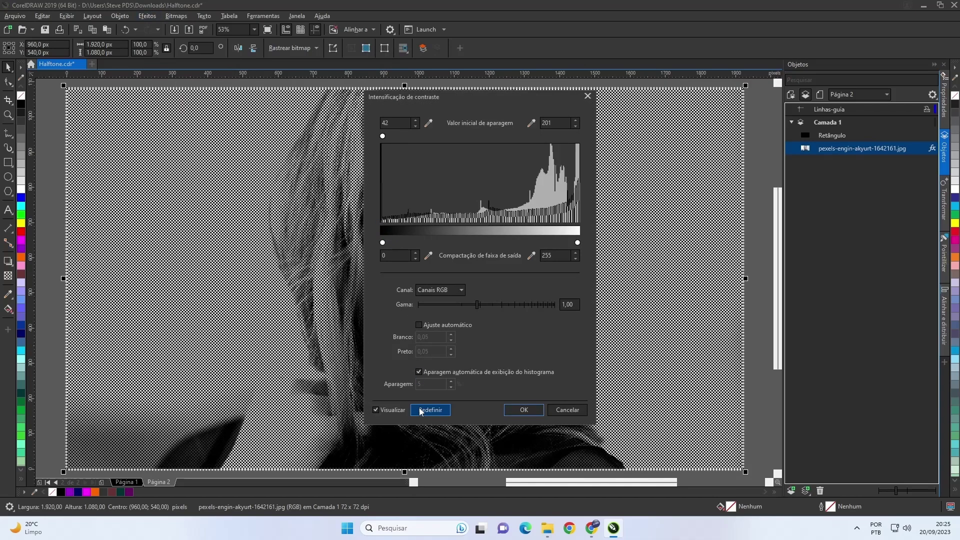
pyautogui.click(429, 410)
pyautogui.moveTo(454, 96); pyautogui.dragTo(679, 37)
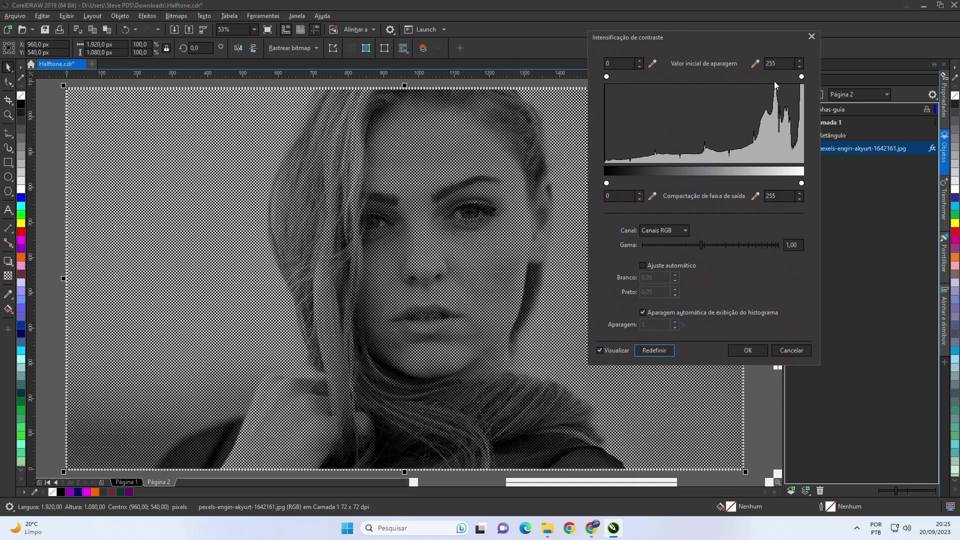
# Step: Set the portrait's input clipping values to 42 for the shadows and 197 for the highlights, and apply the contrast adjustment
pyautogui.moveTo(802, 79); pyautogui.dragTo(748, 77)
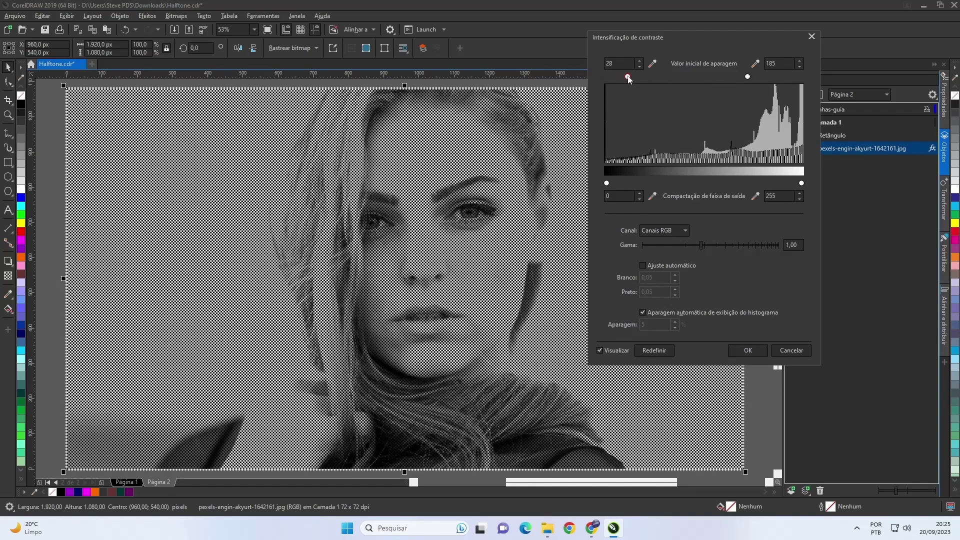
pyautogui.moveTo(606, 77); pyautogui.dragTo(645, 78)
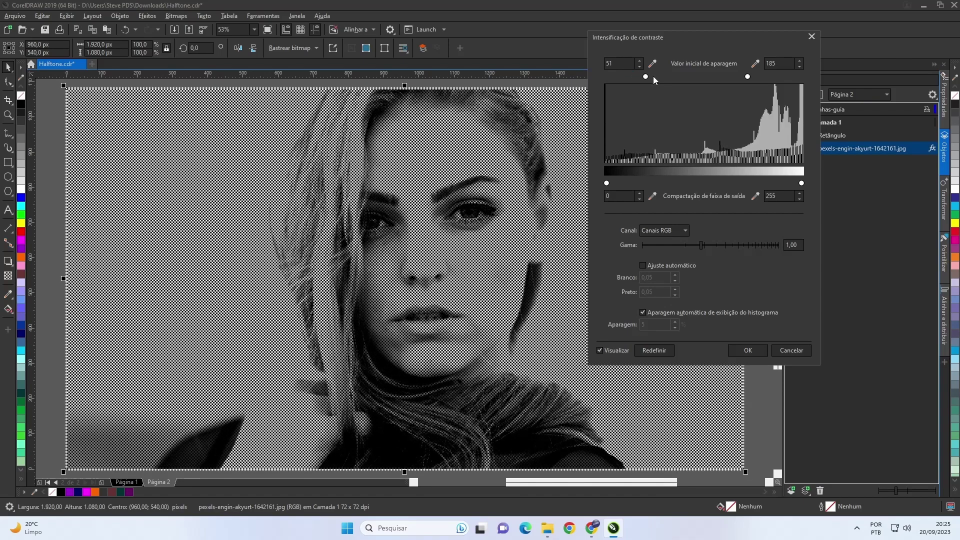
pyautogui.moveTo(747, 76); pyautogui.dragTo(741, 76)
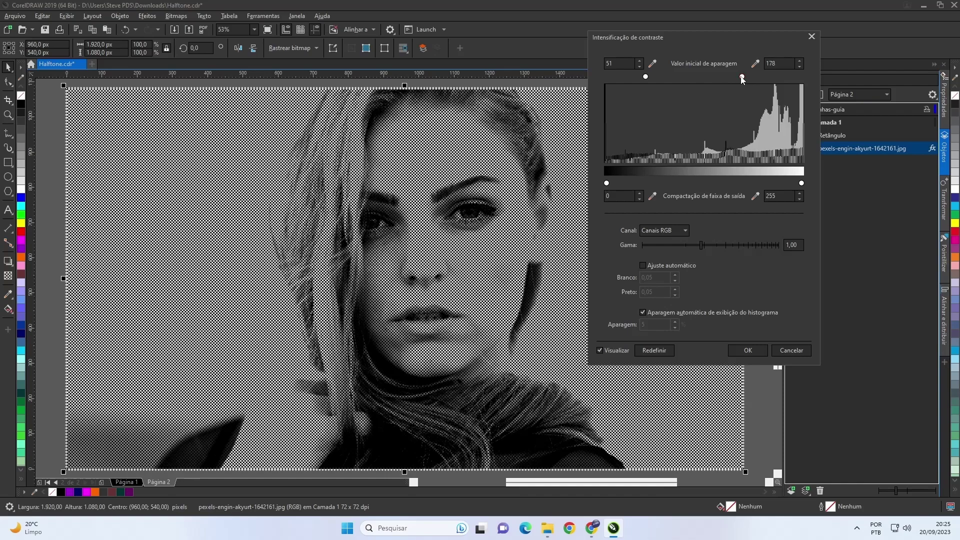
pyautogui.moveTo(646, 77)
pyautogui.mouseDown()
pyautogui.moveTo(655, 78)
pyautogui.moveTo(639, 78)
pyautogui.mouseUp()
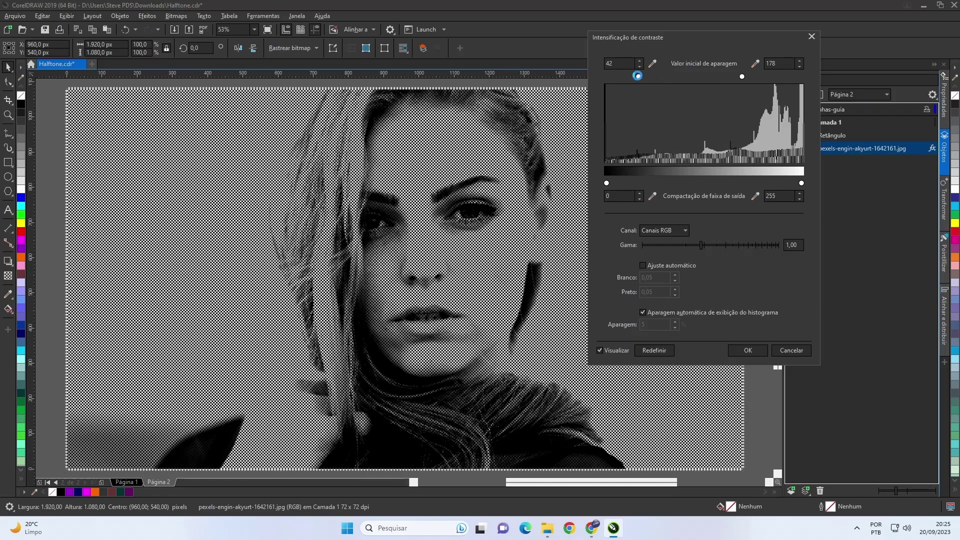
pyautogui.moveTo(743, 79); pyautogui.dragTo(756, 77)
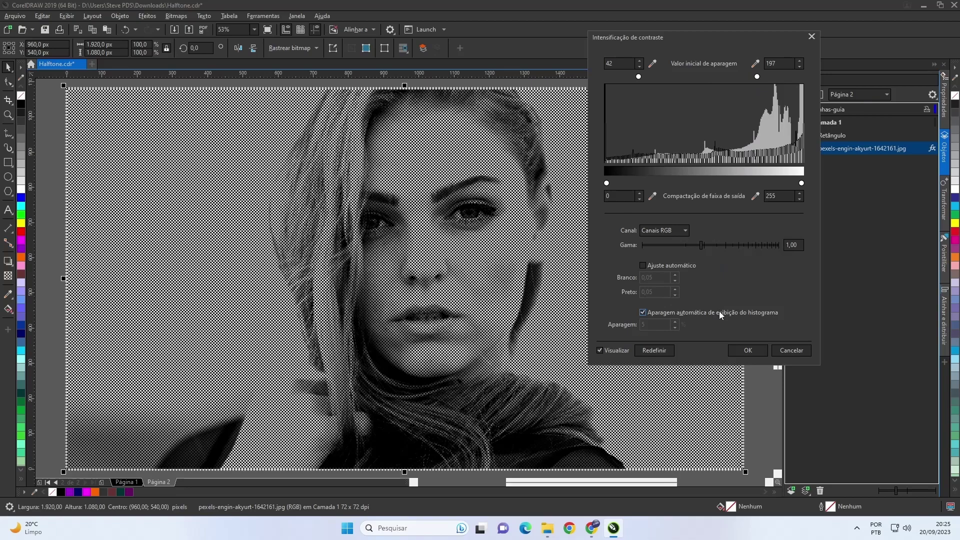
pyautogui.click(747, 351)
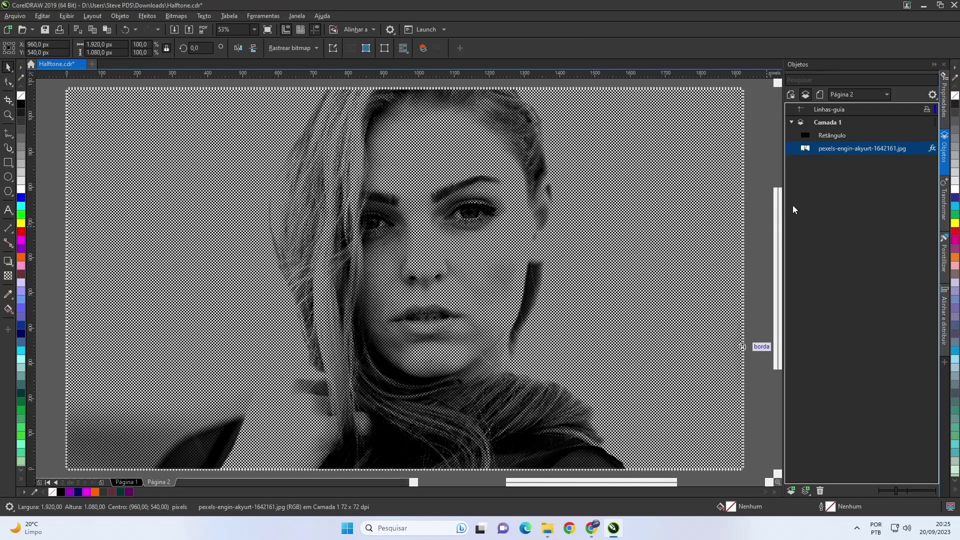
# Step: Apply the Espiralado distortion to the halftone dot group, clockwise with 0 full rotations and 52 additional degrees
pyautogui.click(838, 135)
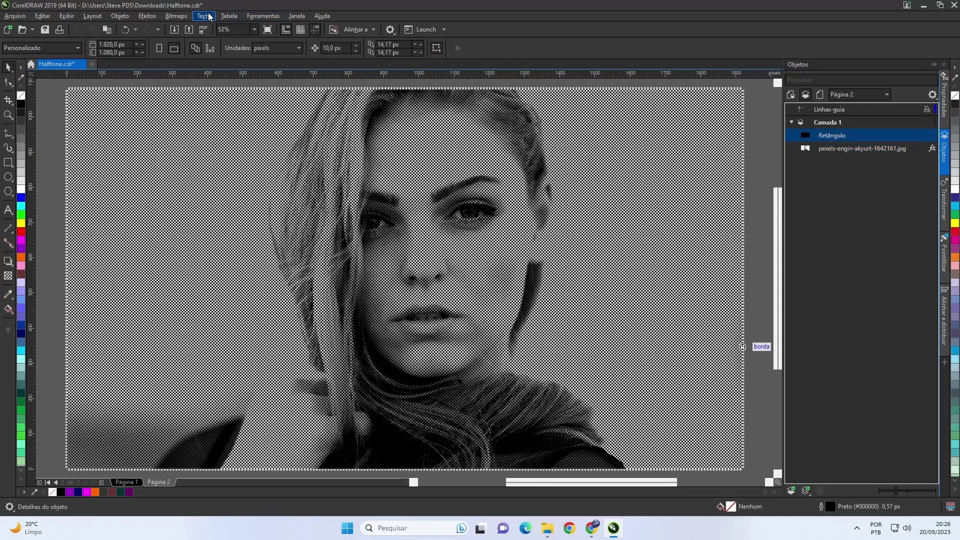
pyautogui.click(149, 17)
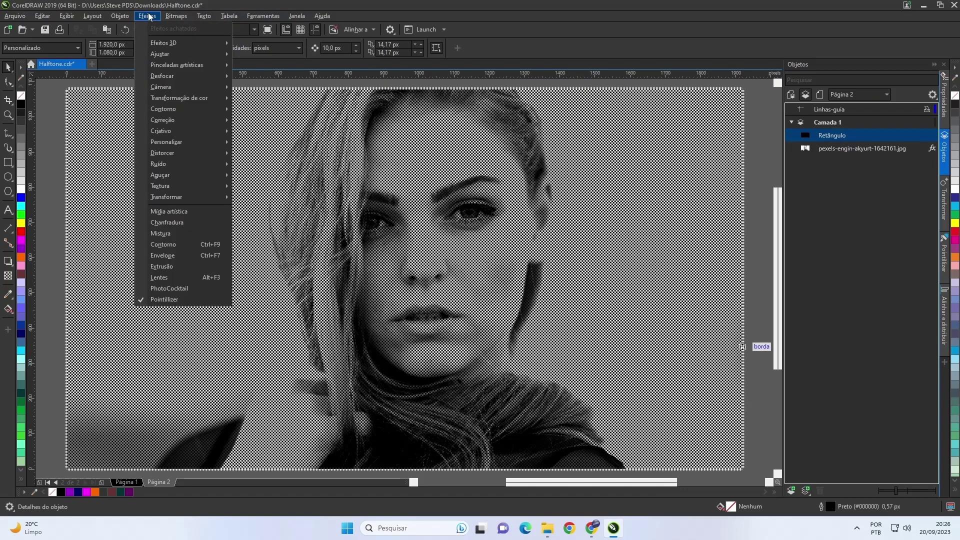
pyautogui.moveTo(158, 125)
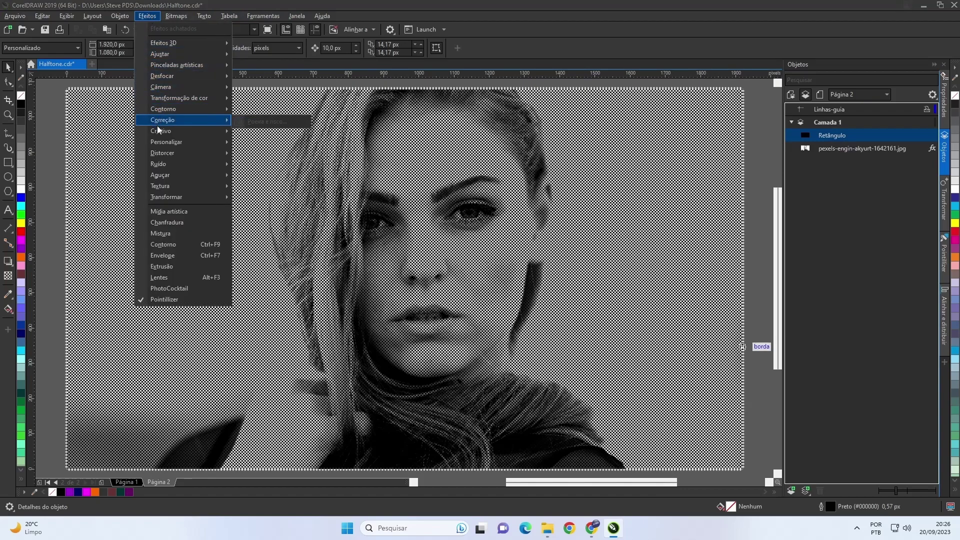
pyautogui.moveTo(167, 152)
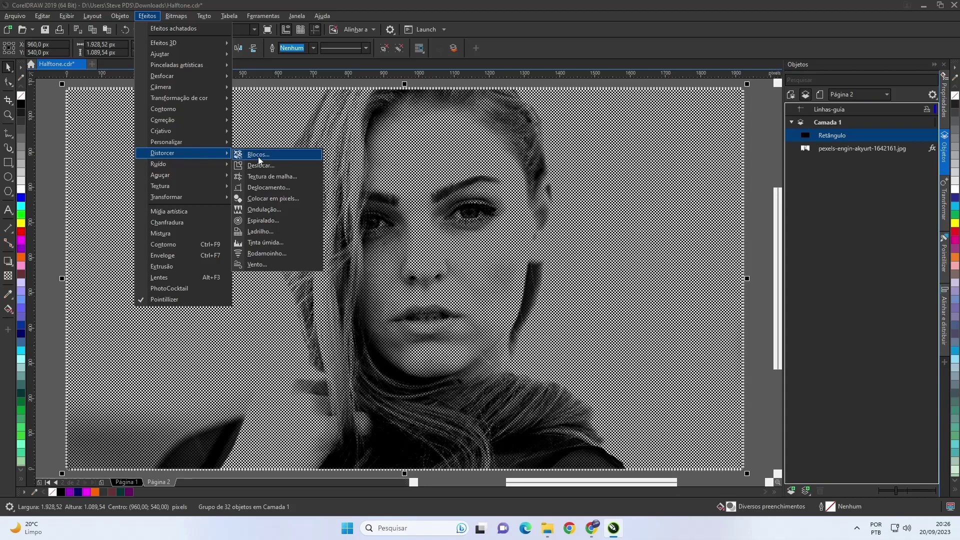
pyautogui.click(255, 221)
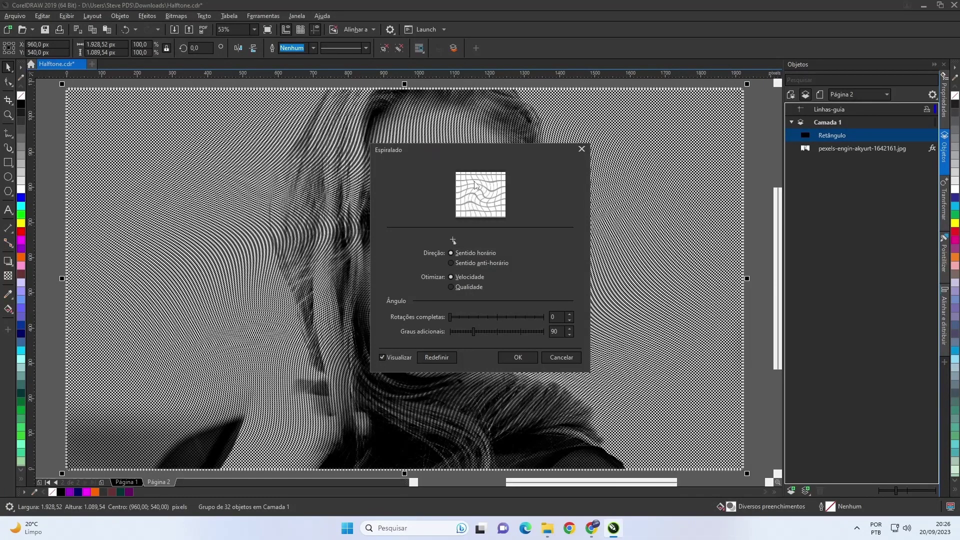
pyautogui.moveTo(477, 148); pyautogui.dragTo(662, 109)
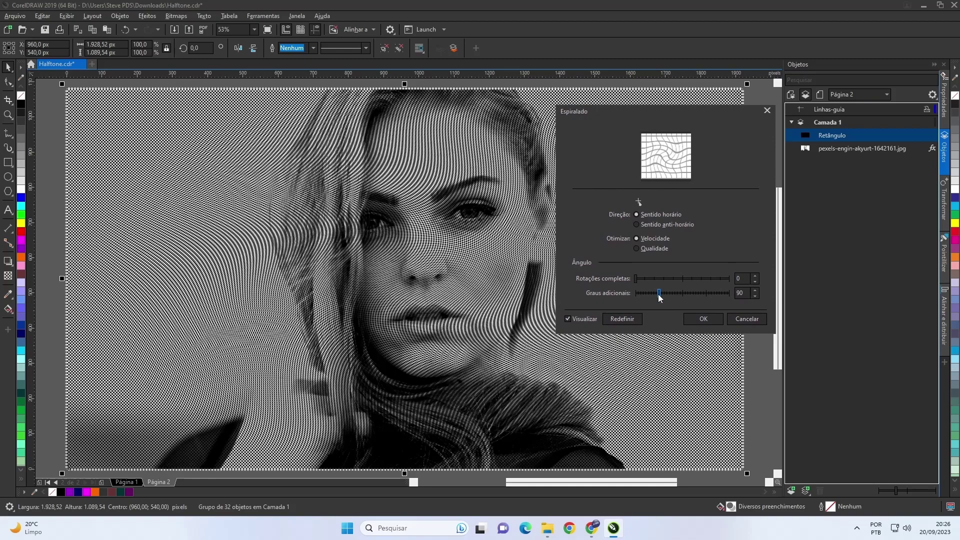
pyautogui.moveTo(658, 294); pyautogui.dragTo(649, 296)
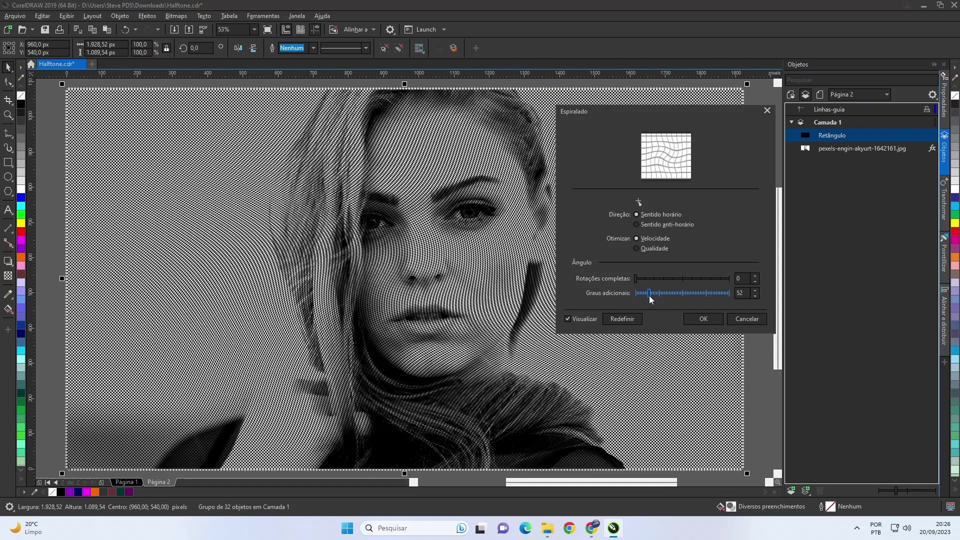
pyautogui.click(702, 319)
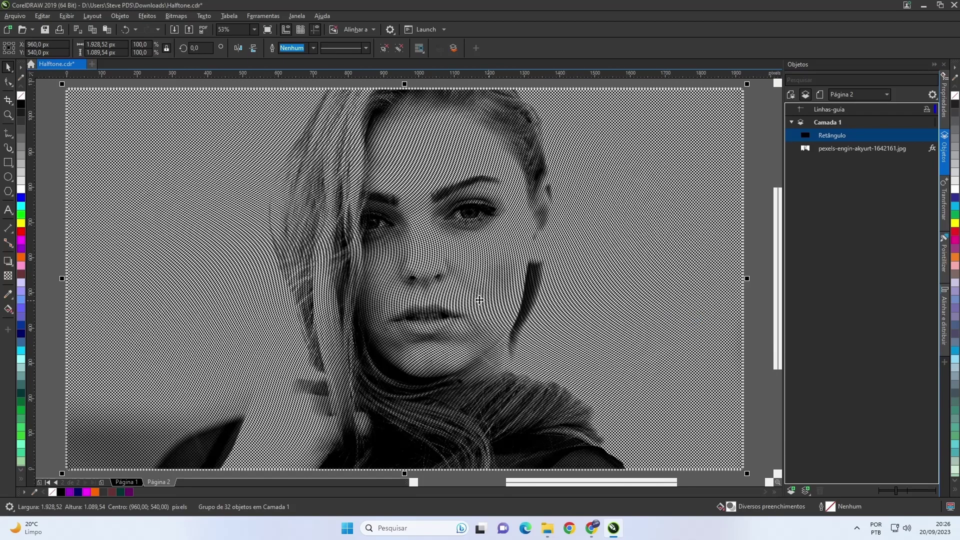
# Step: Create another page-sized rectangle and move it above the halftone dot group in Camada 1
pyautogui.click(759, 206)
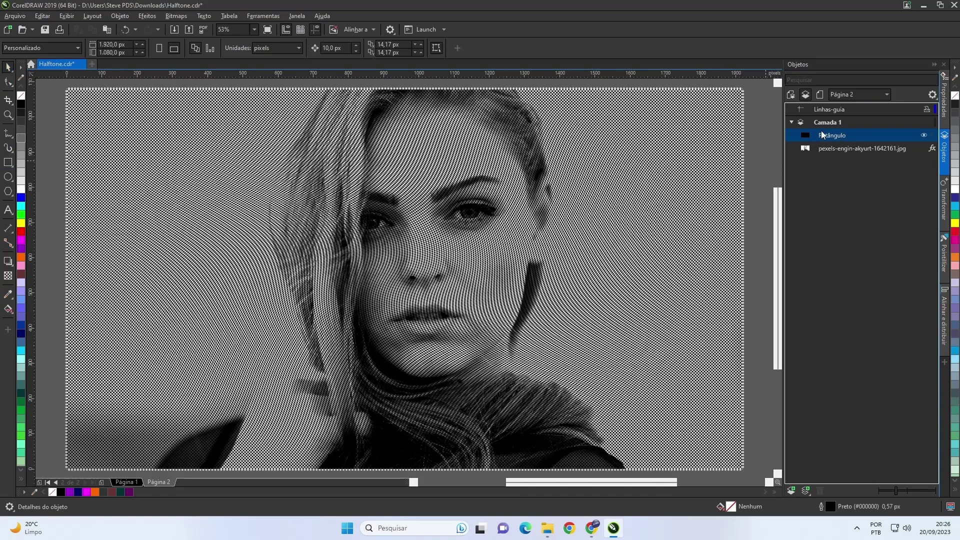
pyautogui.doubleClick(10, 165)
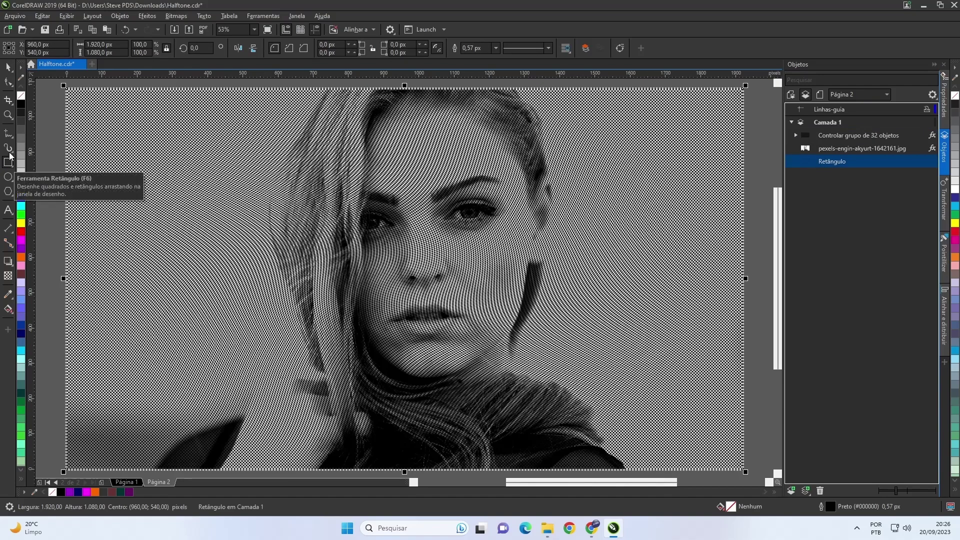
pyautogui.click(8, 67)
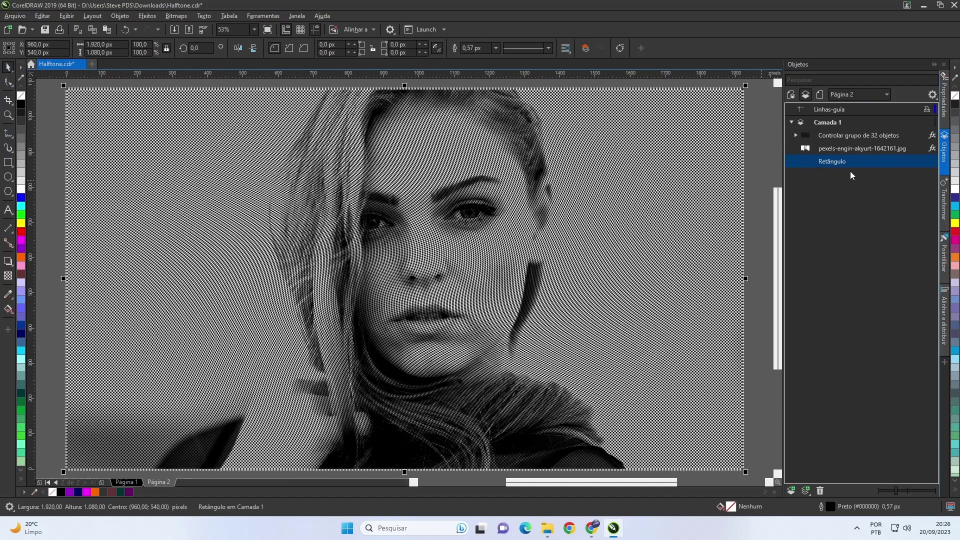
pyautogui.moveTo(834, 165); pyautogui.dragTo(830, 134)
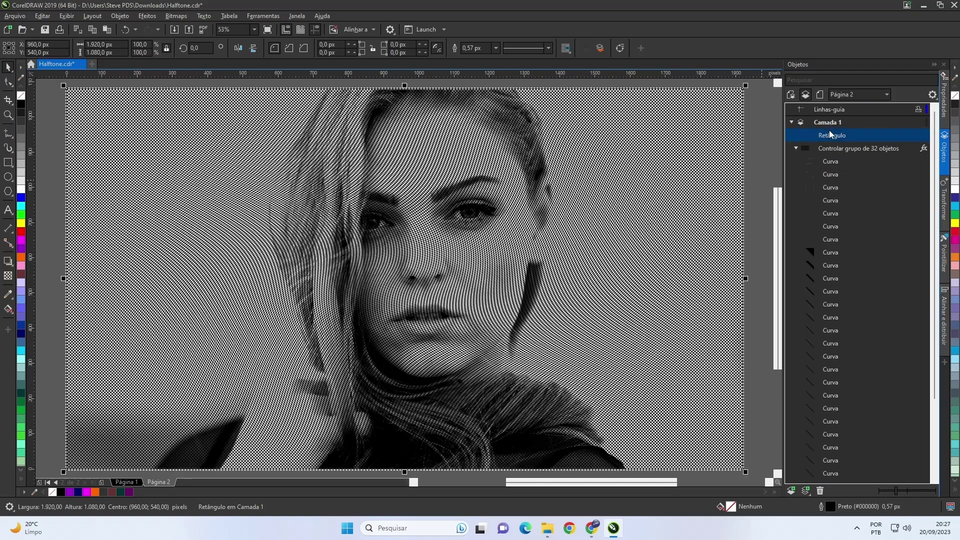
# Step: Fill the new page-sized rectangle above the halftone dots with Ameixa (#660066) and remove its outline
pyautogui.click(796, 148)
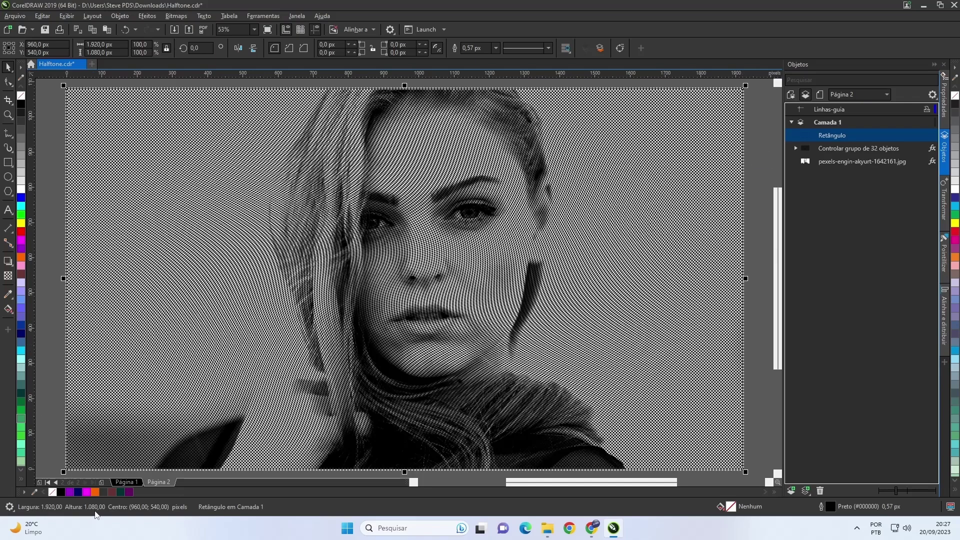
pyautogui.click(129, 492)
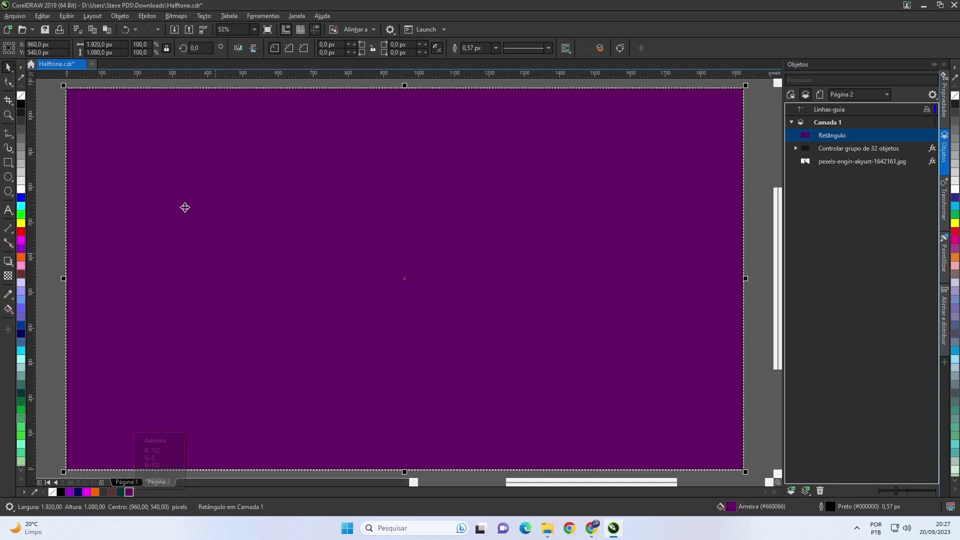
pyautogui.click(496, 48)
pyautogui.click(474, 58)
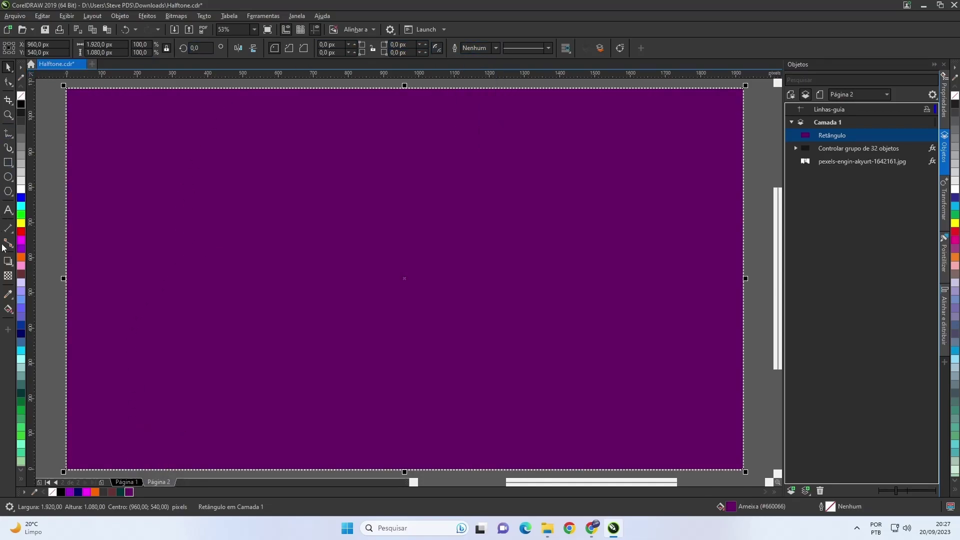
# Step: Set the plum rectangle's transparency merge mode to Clarear cor, then deselect it
pyautogui.click(7, 275)
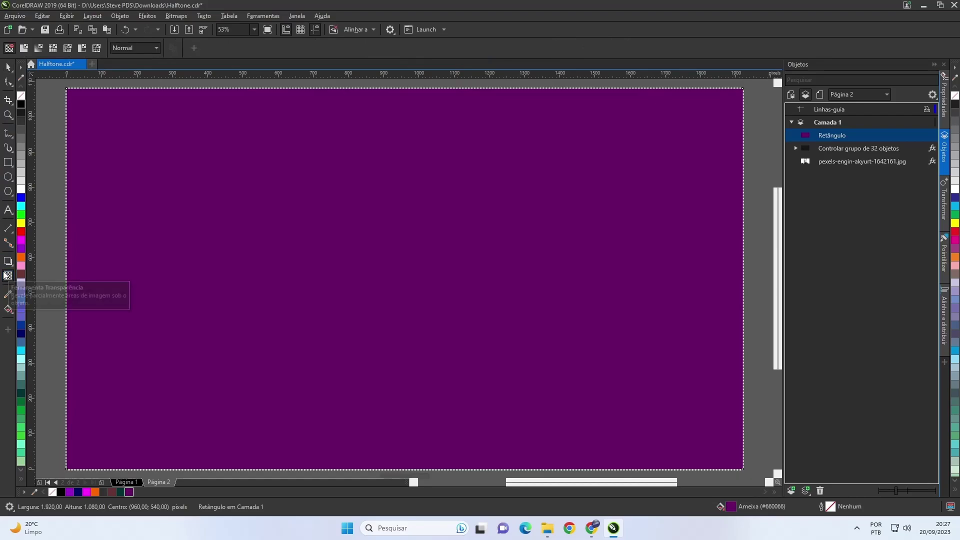
pyautogui.click(156, 48)
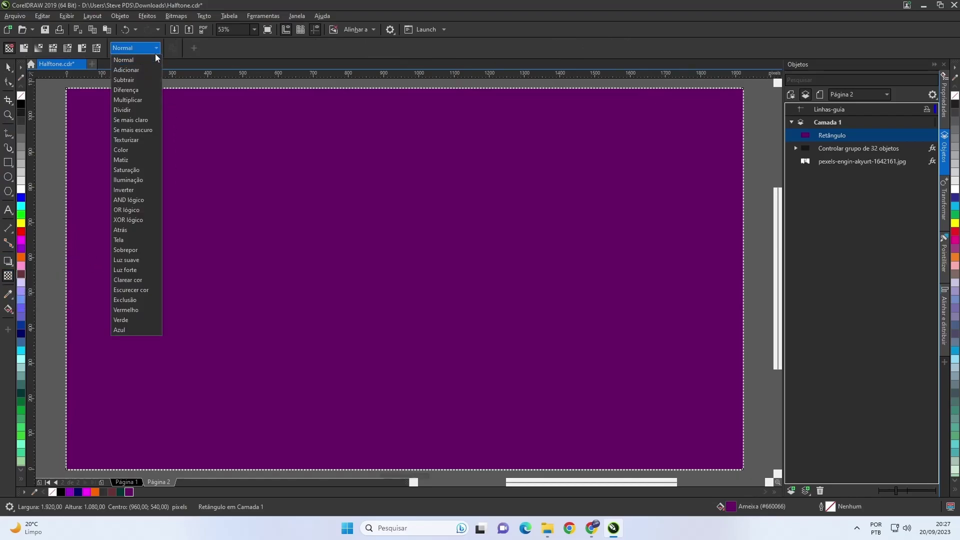
pyautogui.click(131, 280)
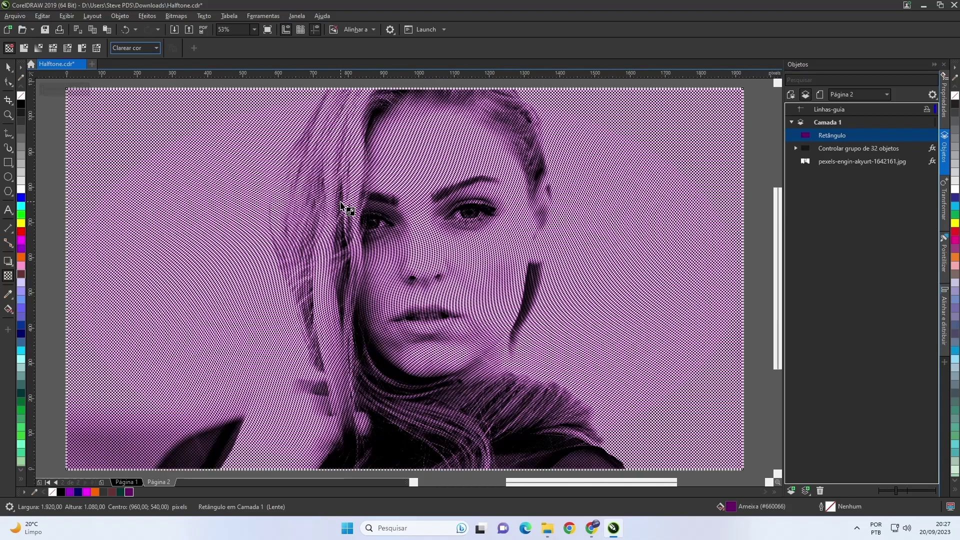
pyautogui.click(9, 68)
pyautogui.click(43, 128)
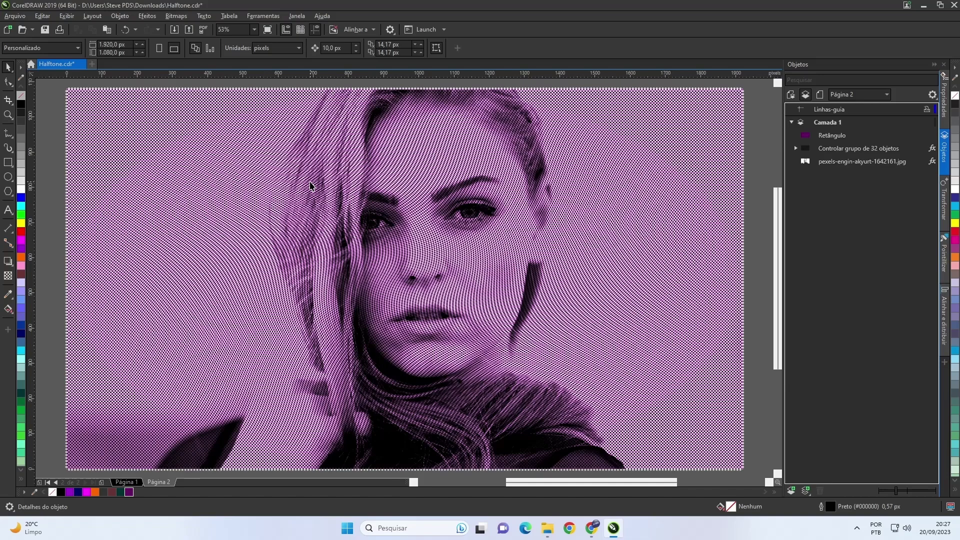
# Step: Try #990000 and #660066 as the overlay rectangle's fill, recolor it dark violet instead, and save the document
pyautogui.click(310, 186)
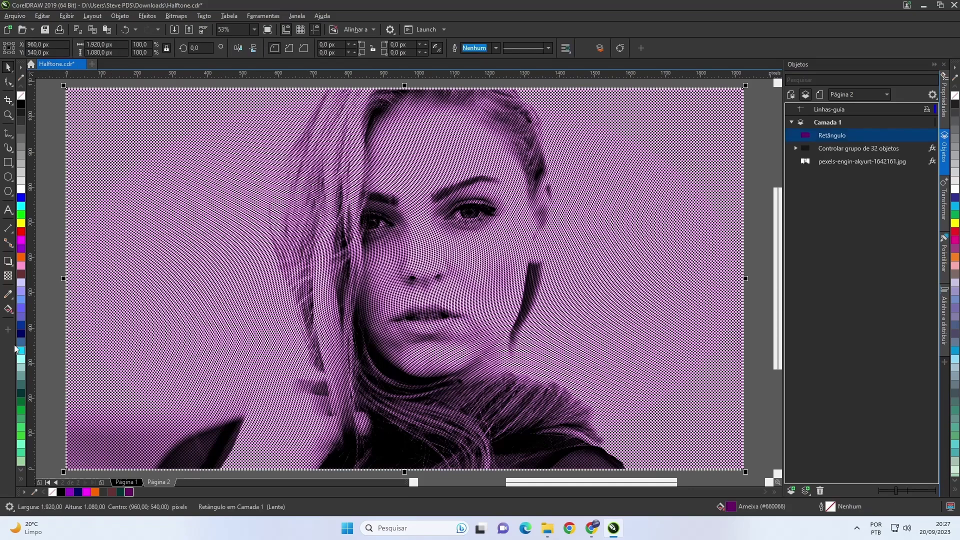
pyautogui.scroll(-5, 20, 336)
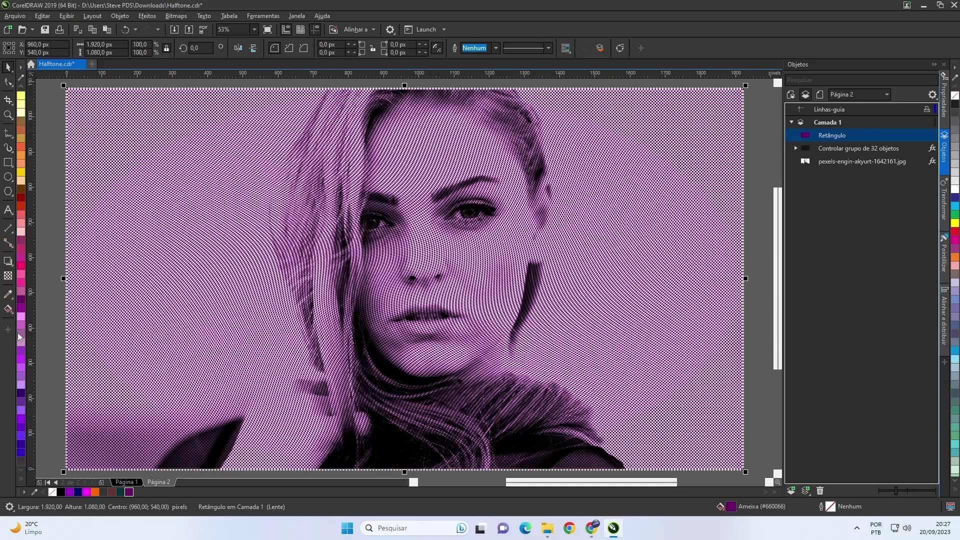
pyautogui.click(21, 198)
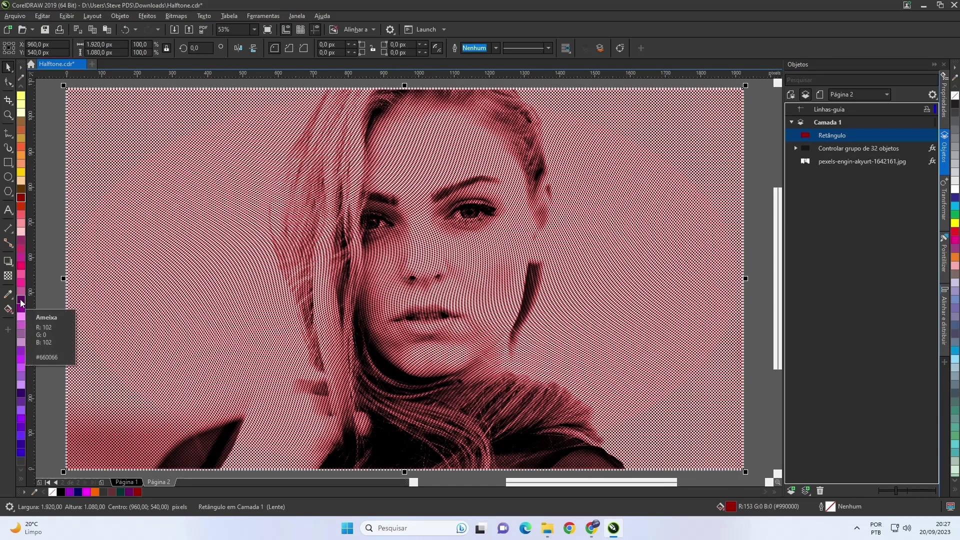
pyautogui.click(21, 301)
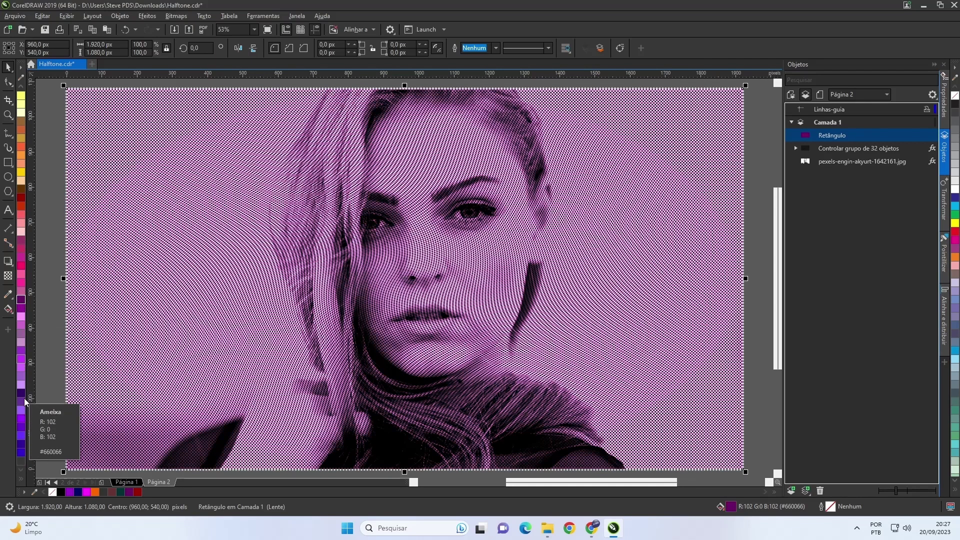
pyautogui.click(21, 393)
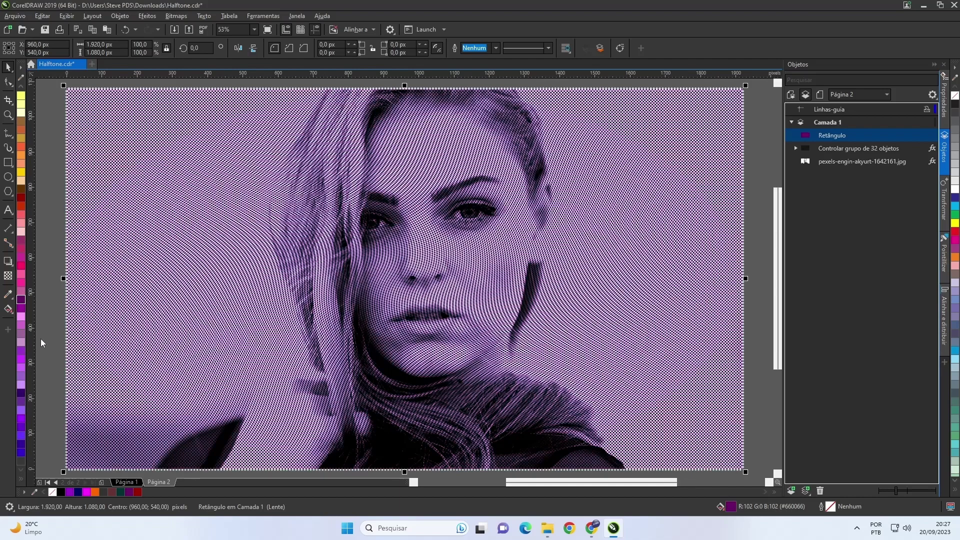
pyautogui.click(57, 231)
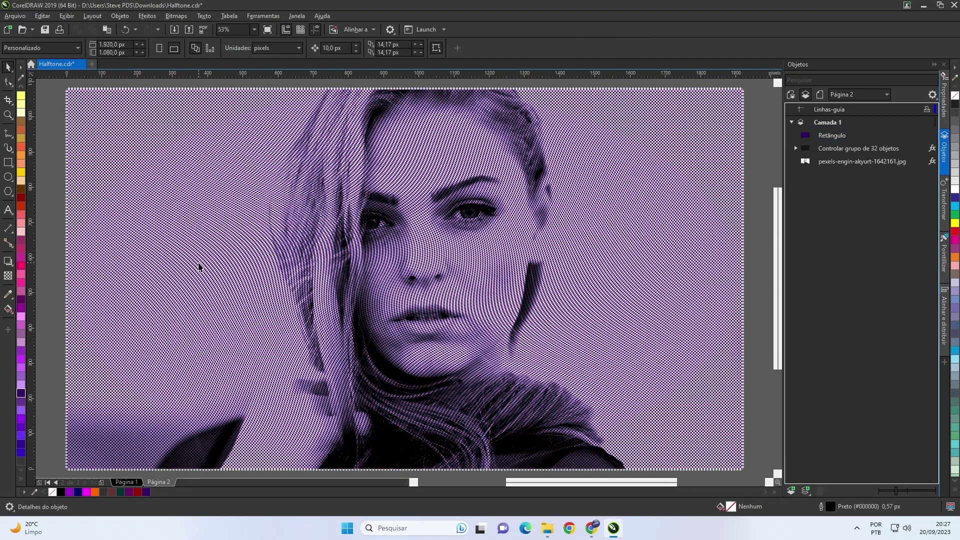
pyautogui.click(44, 29)
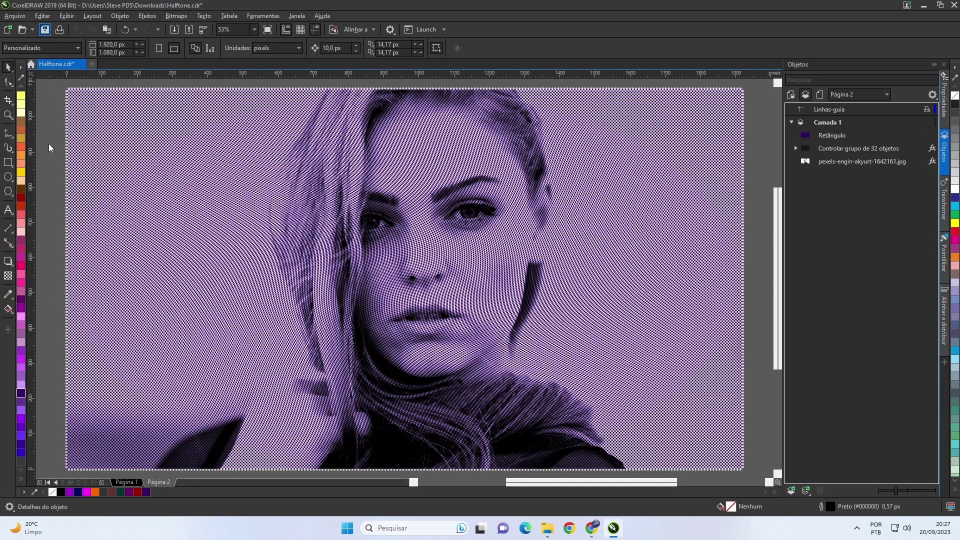